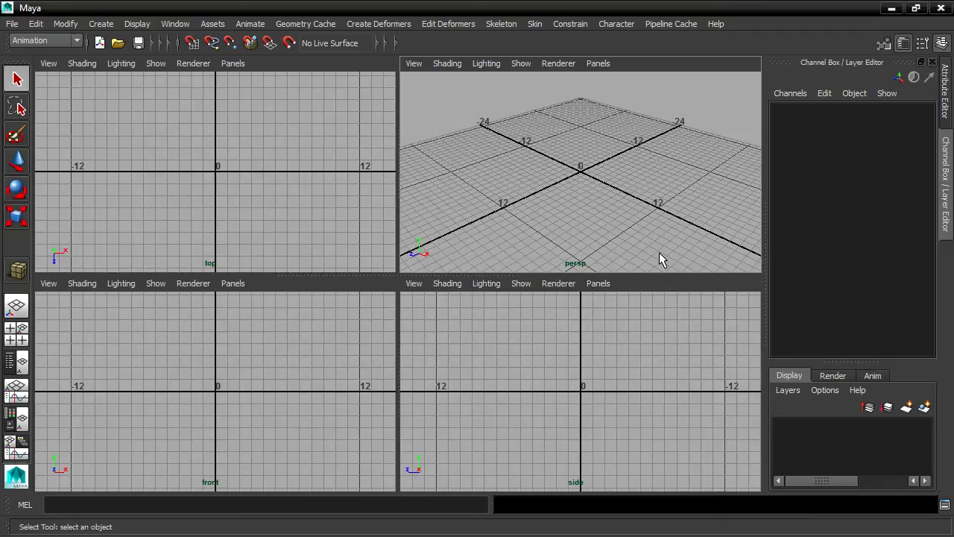
Minimize Maya and copy the Libbey-LIB3014.jpg image file from the desktop
{"action": "left_click", "coordinate": [892, 8]}
{"action": "left_click", "coordinate": [26, 175]}
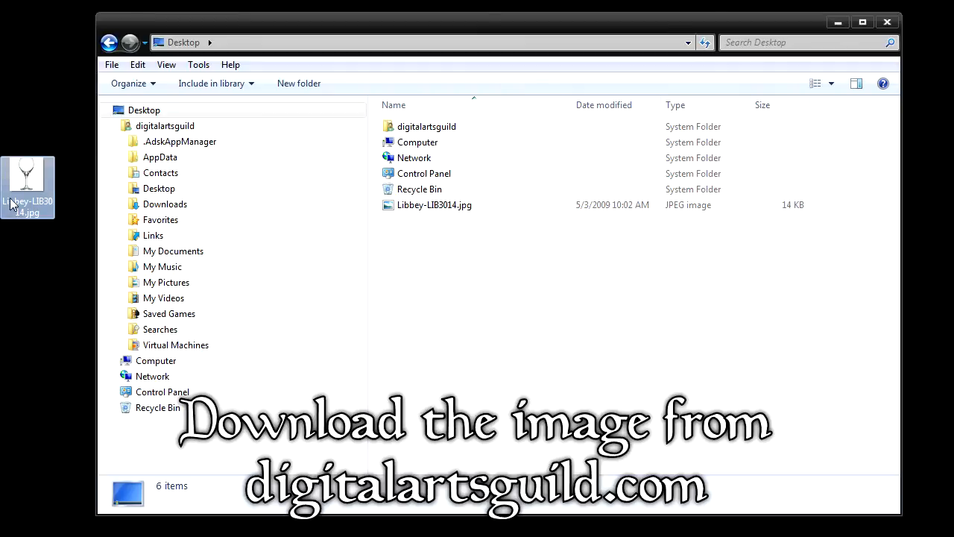
{"action": "right_click", "coordinate": [30, 181]}
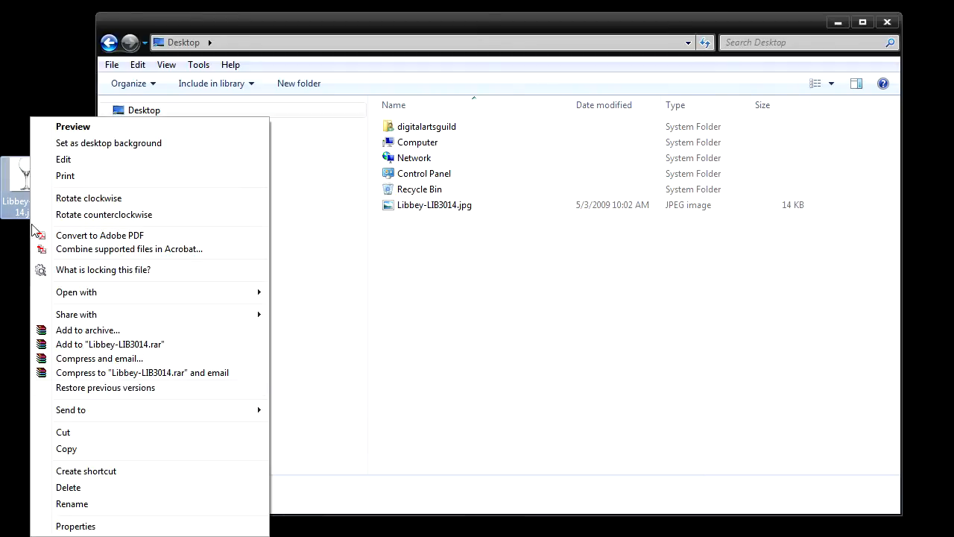
{"action": "left_click", "coordinate": [67, 449]}
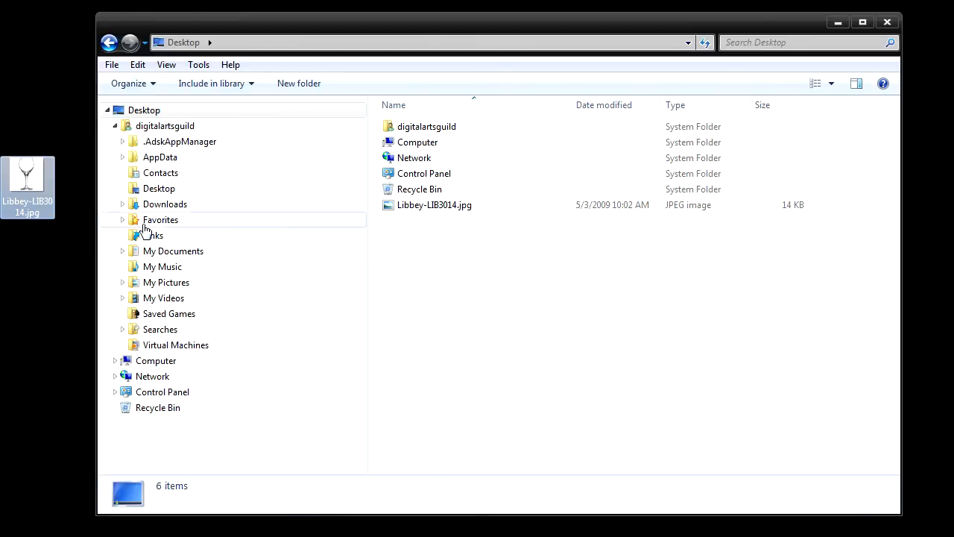
Paste the copied image into the sourceimages folder of revolve_mayaProject, under My Documents, maya, projects
{"action": "left_click", "coordinate": [122, 250]}
{"action": "left_click", "coordinate": [131, 330]}
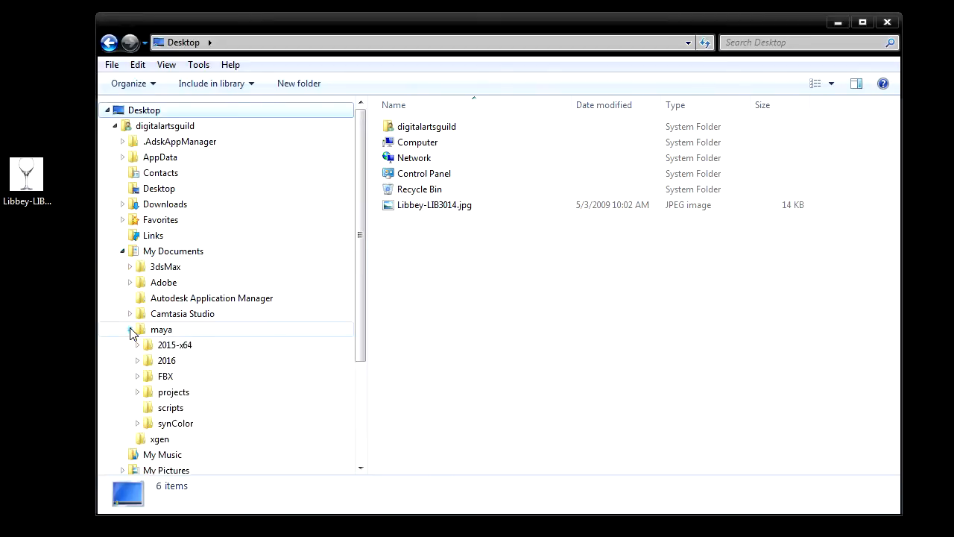
{"action": "left_click", "coordinate": [137, 392]}
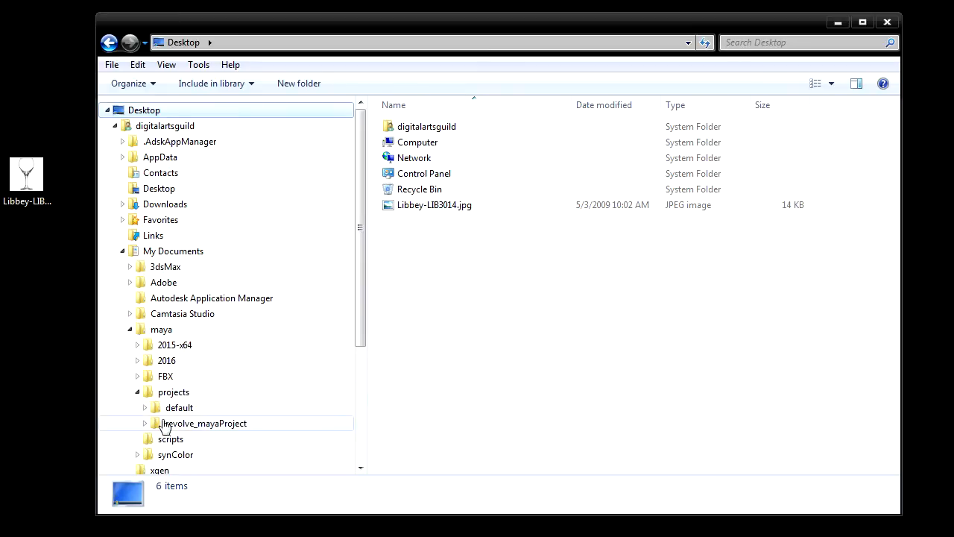
{"action": "left_click", "coordinate": [144, 423]}
{"action": "left_click", "coordinate": [209, 264]}
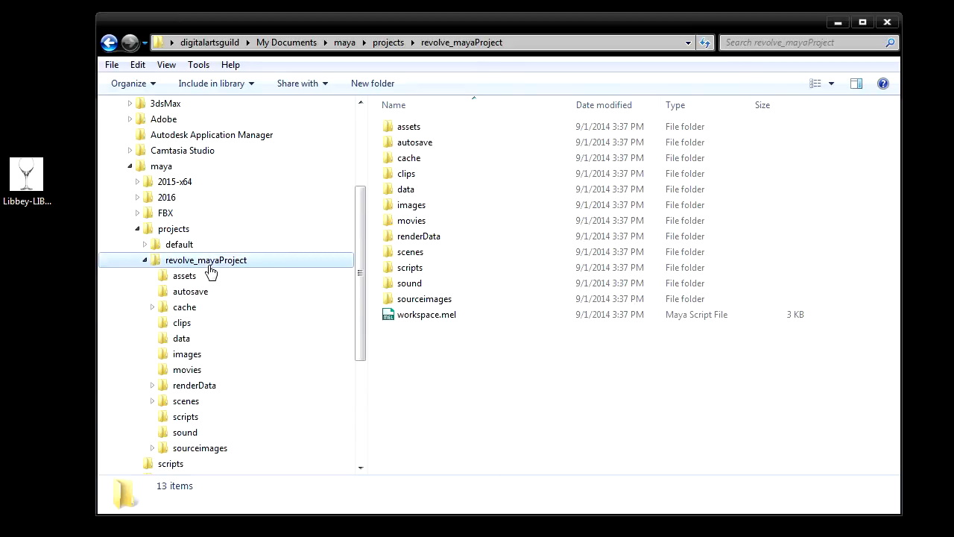
{"action": "double_click", "coordinate": [425, 300]}
{"action": "right_click", "coordinate": [452, 191]}
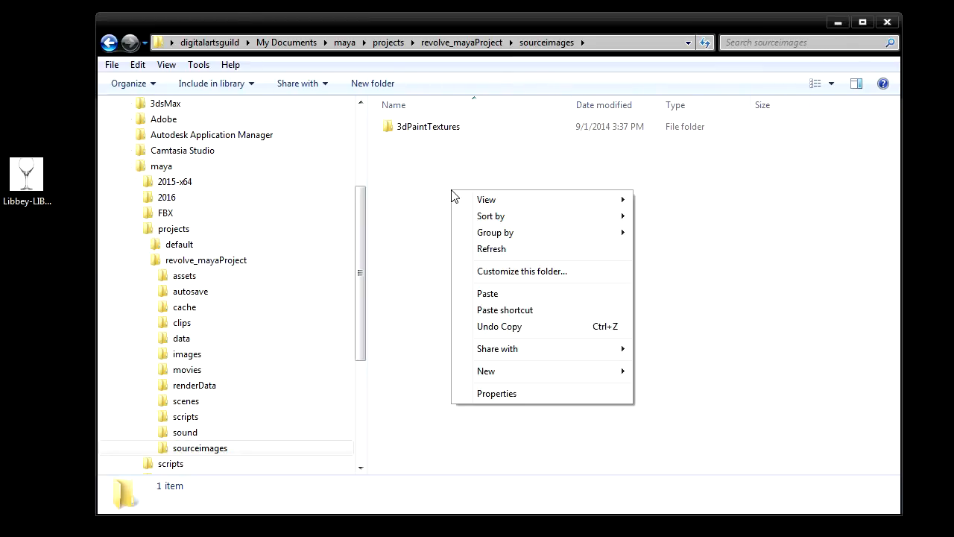
{"action": "left_click", "coordinate": [515, 295]}
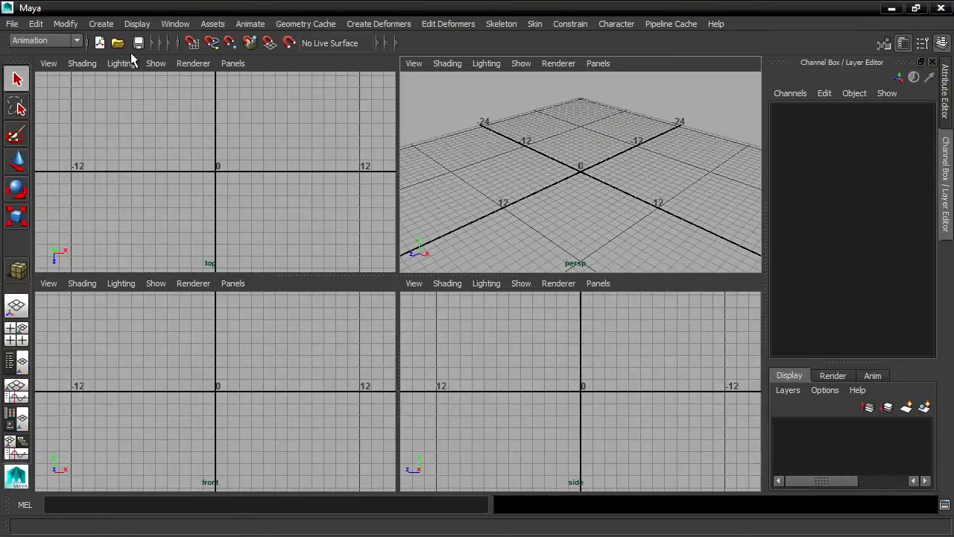
Back in Maya, create a free image plane and frame it in the perspective view
{"action": "left_click", "coordinate": [100, 26]}
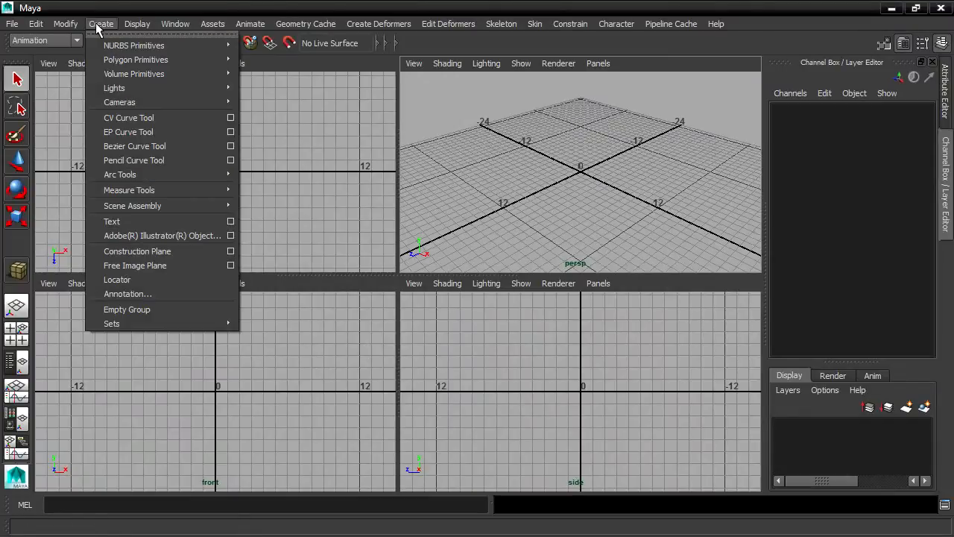
{"action": "left_click", "coordinate": [182, 267]}
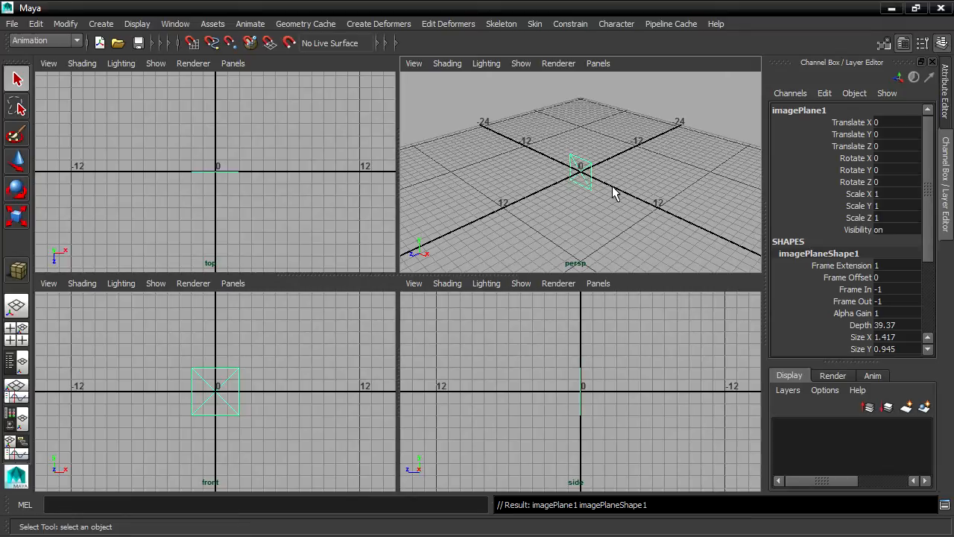
{"action": "mouse_move", "coordinate": [612, 187]}
{"action": "right_mouse_down", "text": "alt"}
{"action": "mouse_move", "coordinate": [773, 187]}
{"action": "mouse_move", "coordinate": [644, 190]}
{"action": "mouse_move", "coordinate": [713, 170]}
{"action": "mouse_move", "coordinate": [612, 171]}
{"action": "right_mouse_up", "text": "alt"}
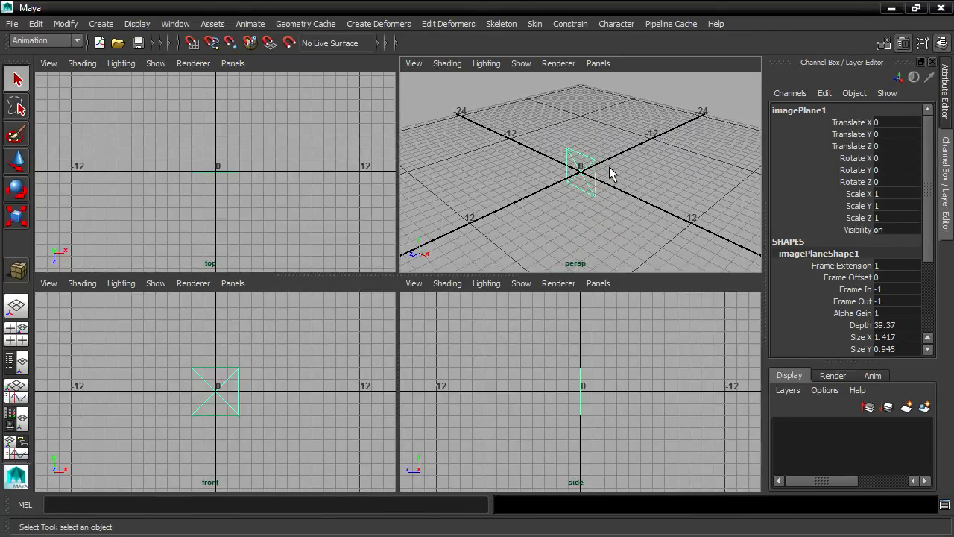
{"action": "key", "text": "f"}
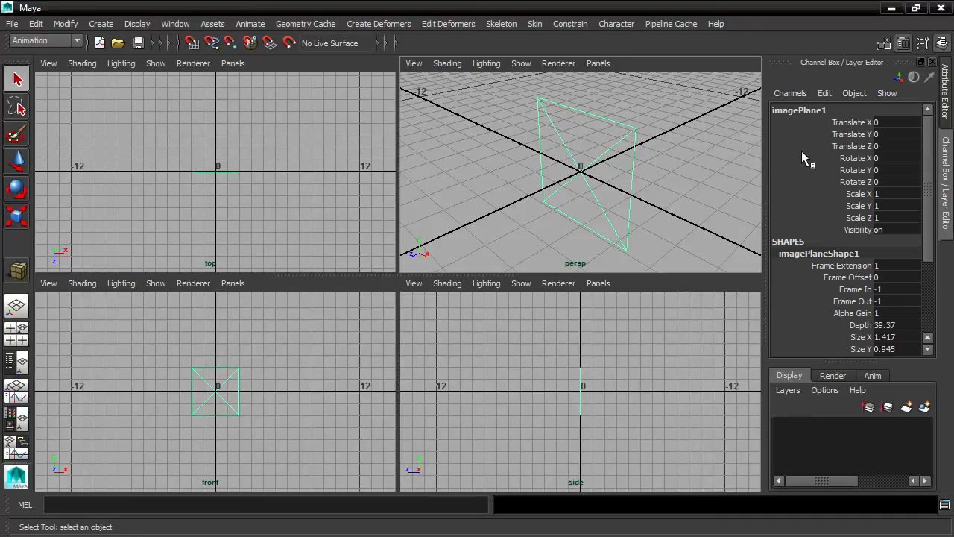
Switch the image plane's display back and forth between the Attribute Editor and the Channel Box
{"action": "left_click", "coordinate": [945, 89]}
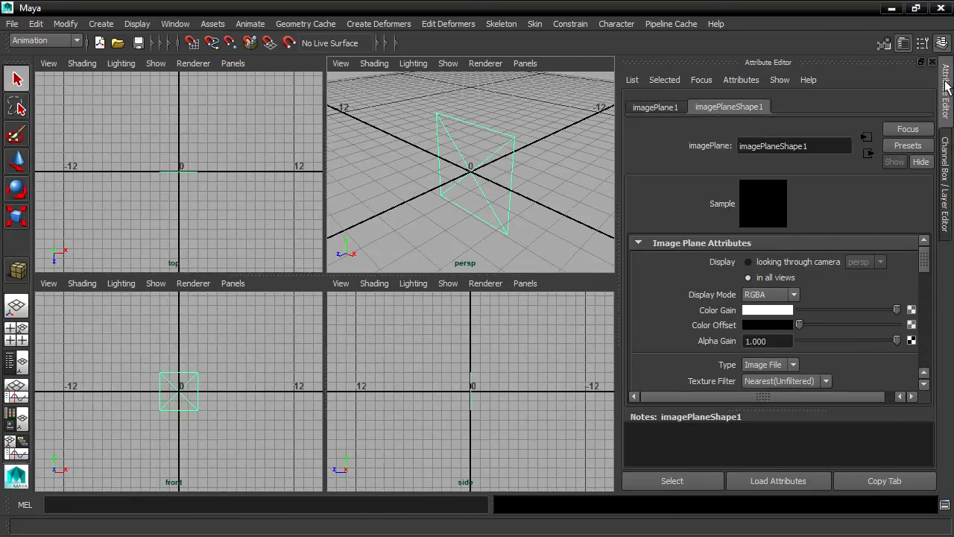
{"action": "left_click", "coordinate": [903, 45]}
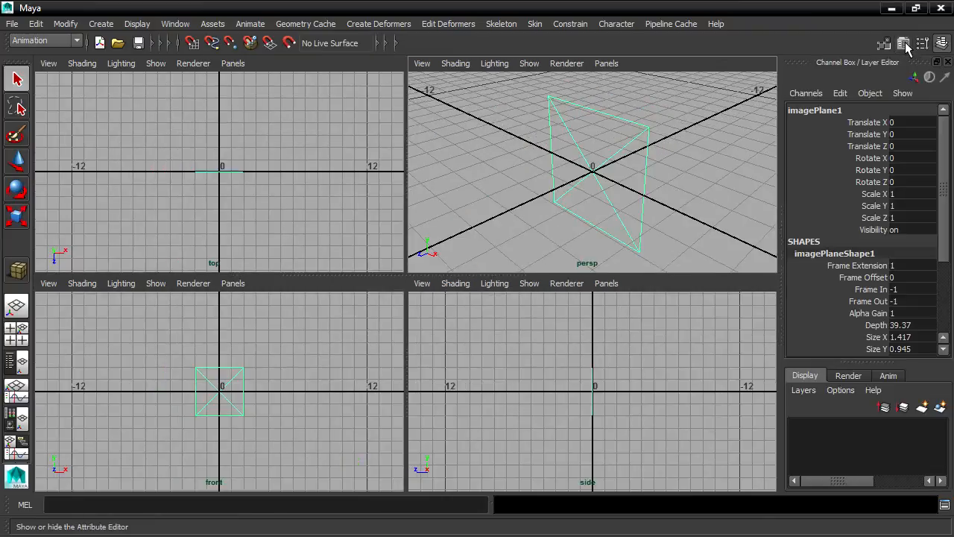
{"action": "left_click", "coordinate": [906, 45]}
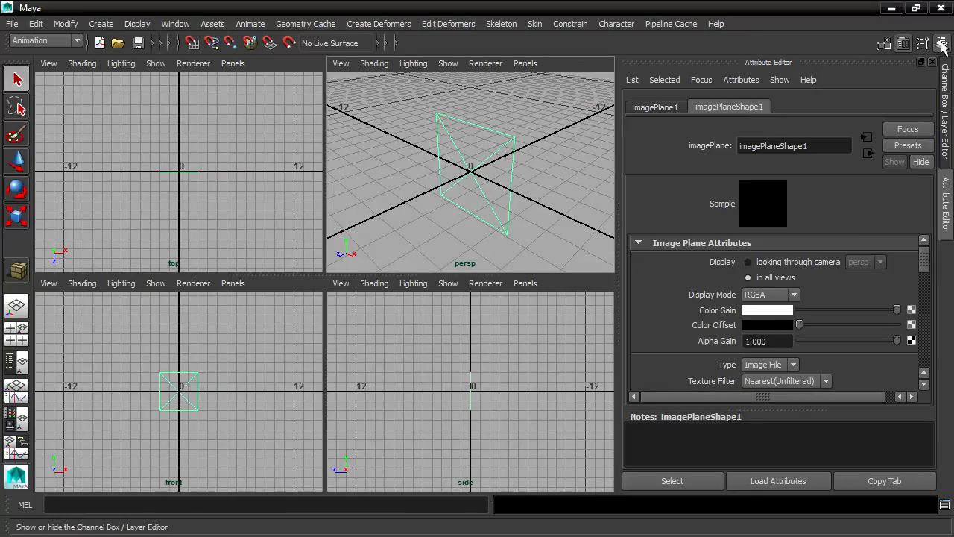
{"action": "left_click", "coordinate": [942, 45]}
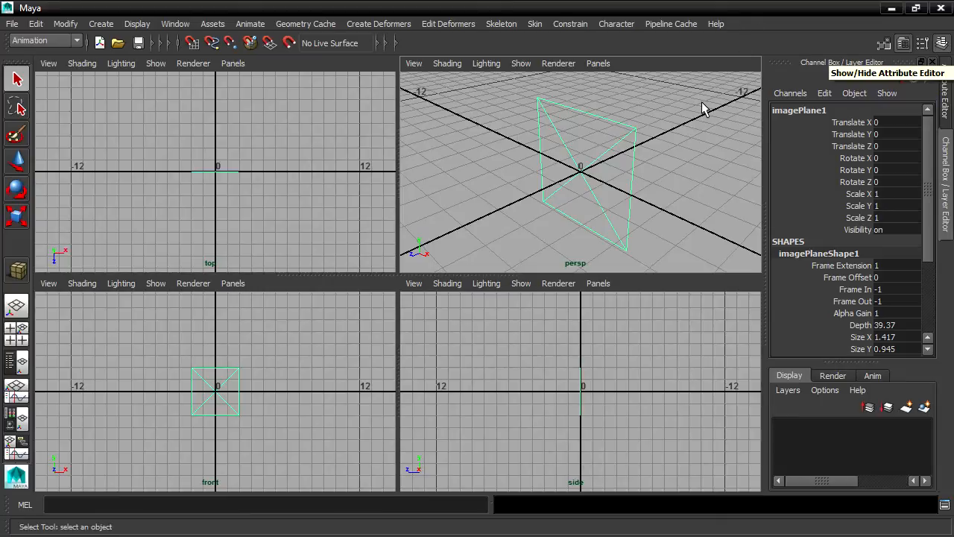
Open the Attribute Editor for the image plane, undock it as a floating window, and reopen it beside the views
{"action": "key", "text": "ctrl+a"}
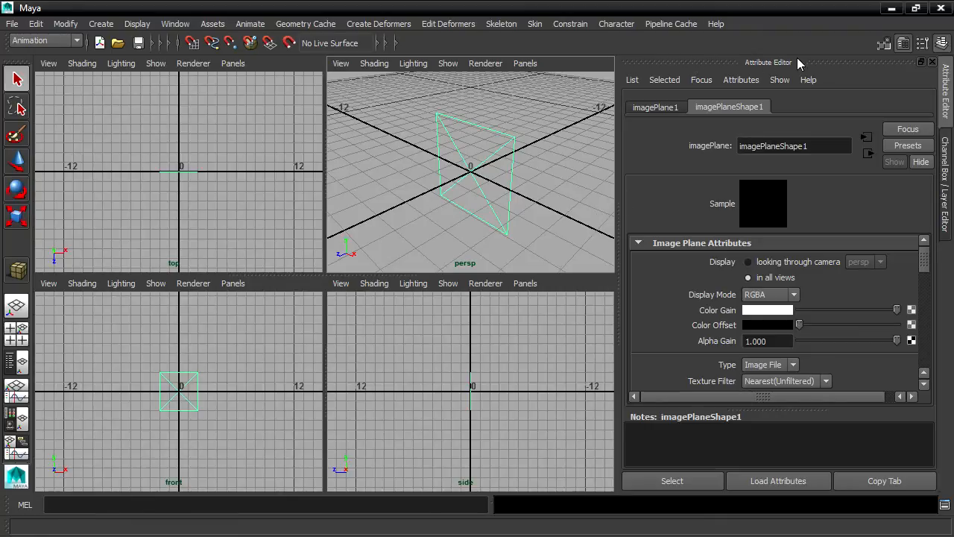
{"action": "left_click_drag", "start_coordinate": [717, 66], "coordinate": [764, 47]}
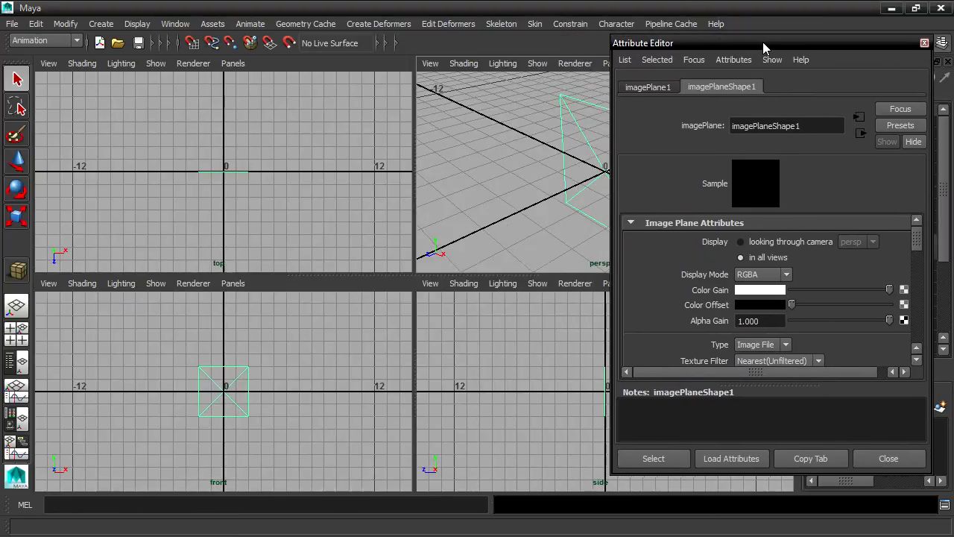
{"action": "left_click", "coordinate": [925, 44]}
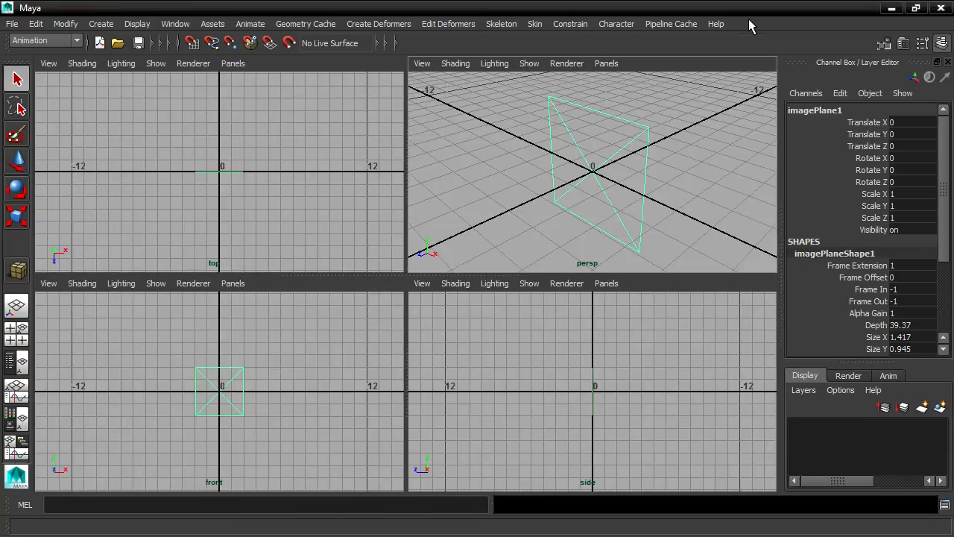
{"action": "key", "text": "ctrl+a"}
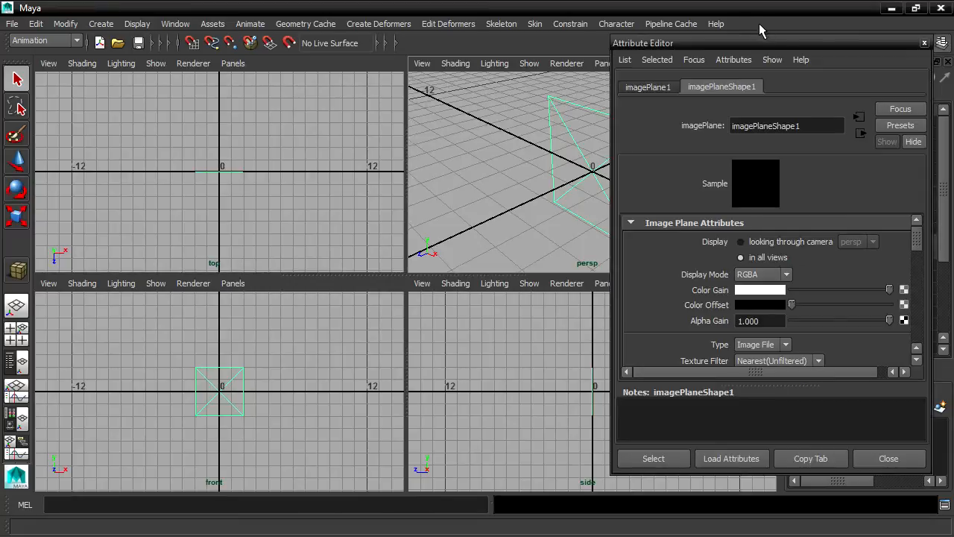
{"action": "left_click_drag", "start_coordinate": [779, 44], "coordinate": [800, 41]}
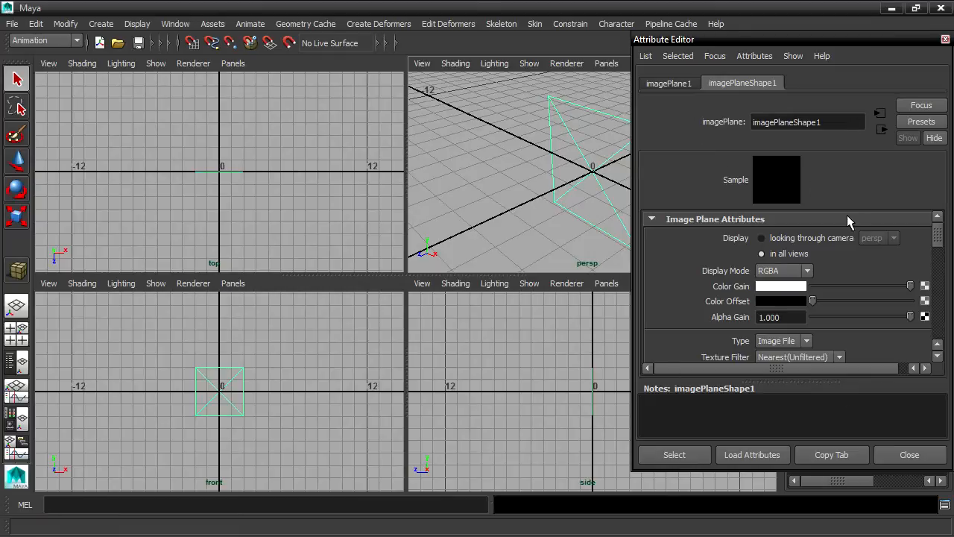
Deselect and reselect the image plane, and collapse the notes area of its Attribute Editor to show more attributes
{"action": "left_click", "coordinate": [478, 145]}
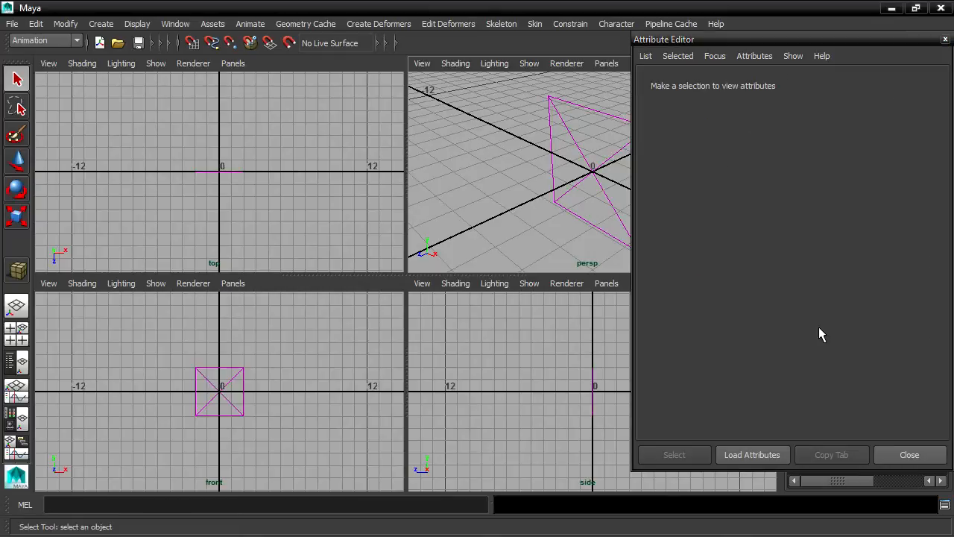
{"action": "left_click_drag", "start_coordinate": [545, 90], "coordinate": [585, 148]}
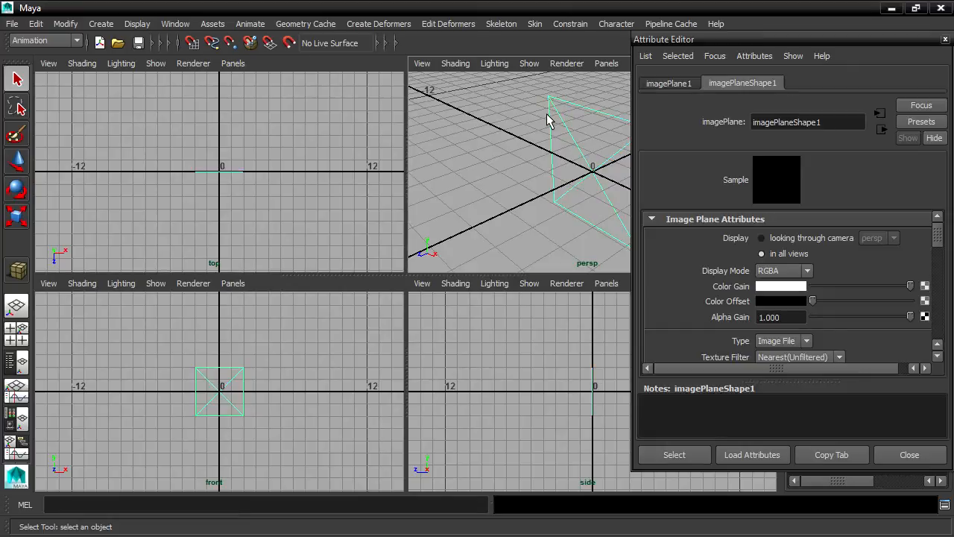
{"action": "left_click_drag", "start_coordinate": [784, 380], "coordinate": [782, 495]}
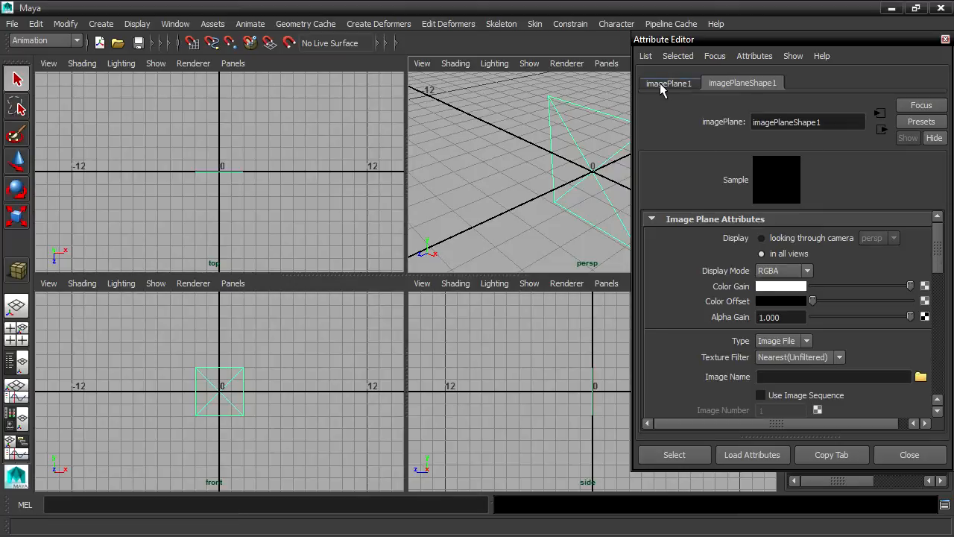
Load Libbey-LIB3014.jpg from the project's sourceimages folder as the image of imagePlaneShape1
{"action": "left_click", "coordinate": [690, 84]}
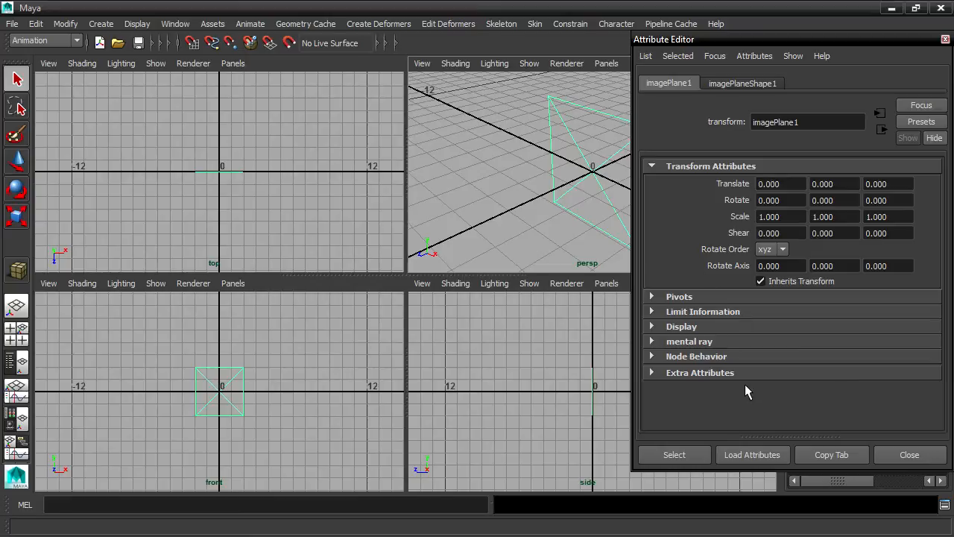
{"action": "left_click", "coordinate": [756, 83]}
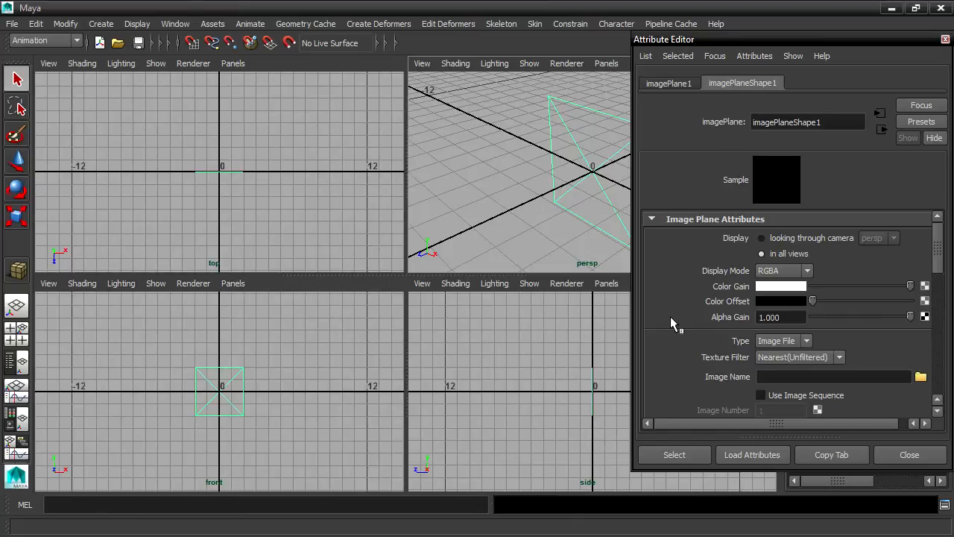
{"action": "left_click", "coordinate": [921, 378]}
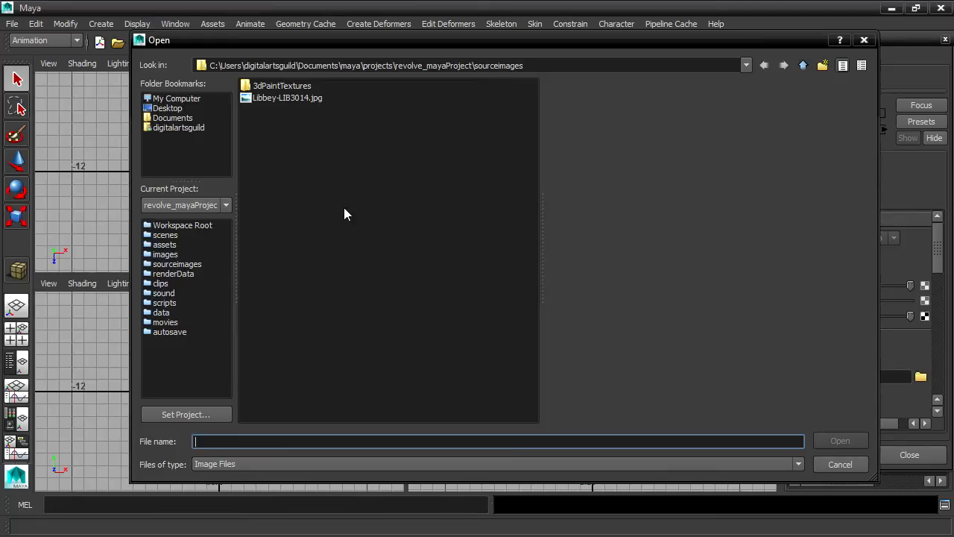
{"action": "left_click", "coordinate": [163, 265]}
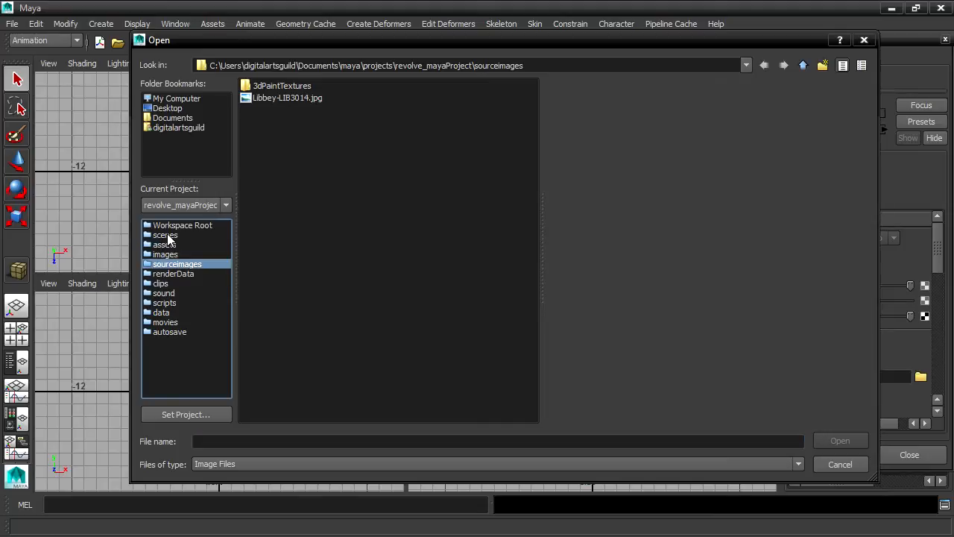
{"action": "left_click", "coordinate": [168, 236]}
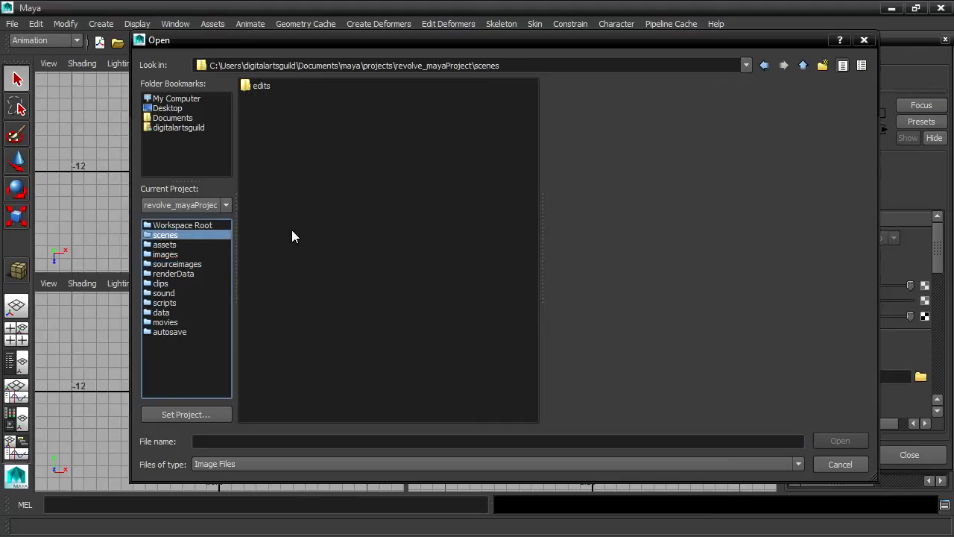
{"action": "left_click", "coordinate": [171, 264]}
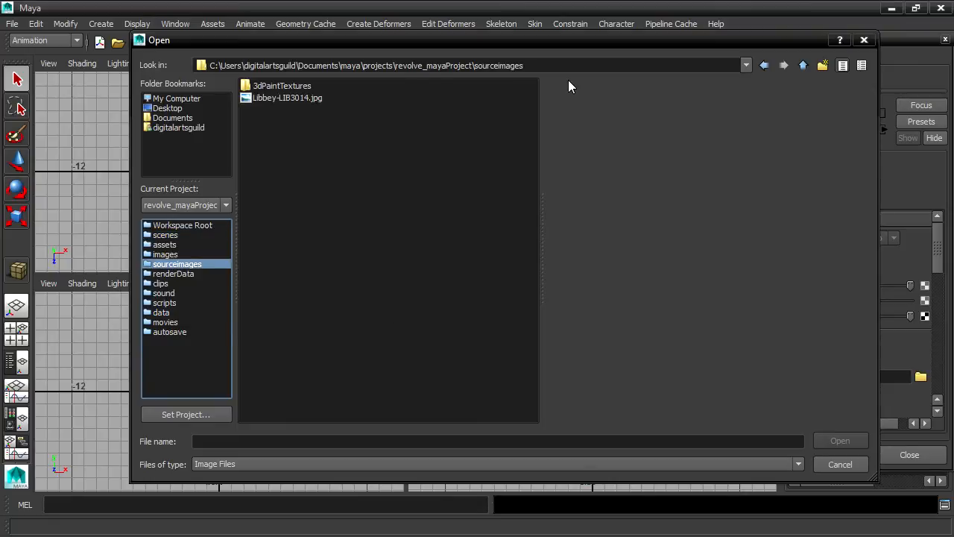
{"action": "left_click", "coordinate": [267, 98]}
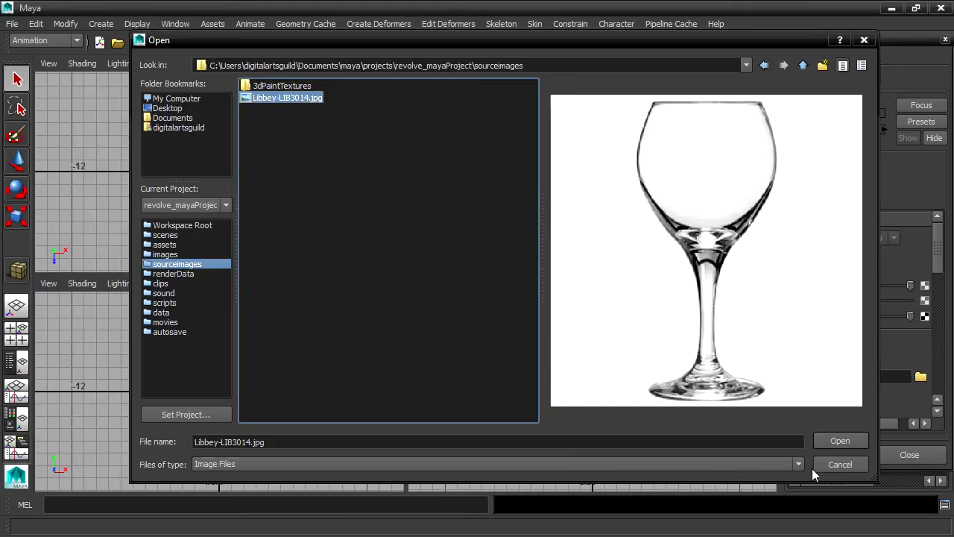
{"action": "left_click", "coordinate": [840, 440]}
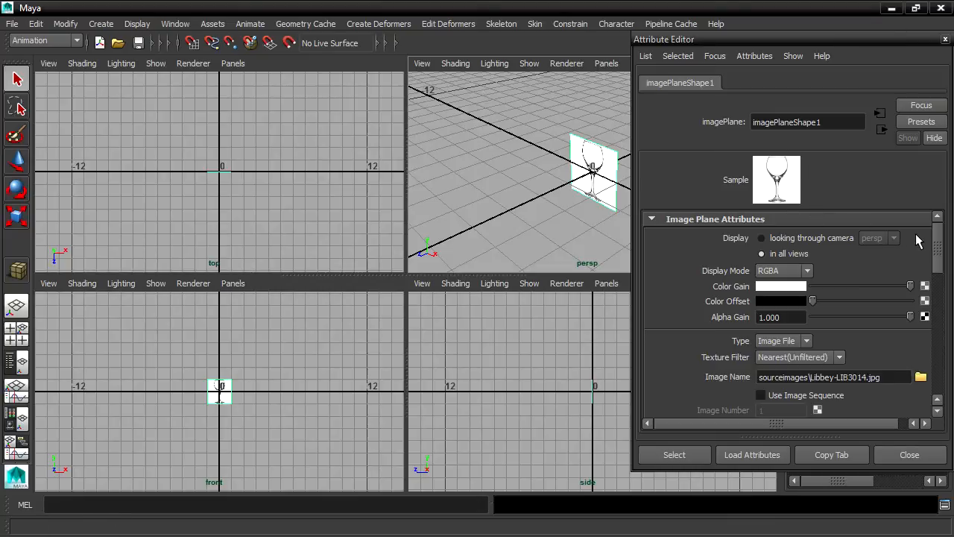
Set the image plane's width to 8 under Placement Extras and close the Attribute Editor
{"action": "left_click_drag", "start_coordinate": [942, 238], "coordinate": [937, 349]}
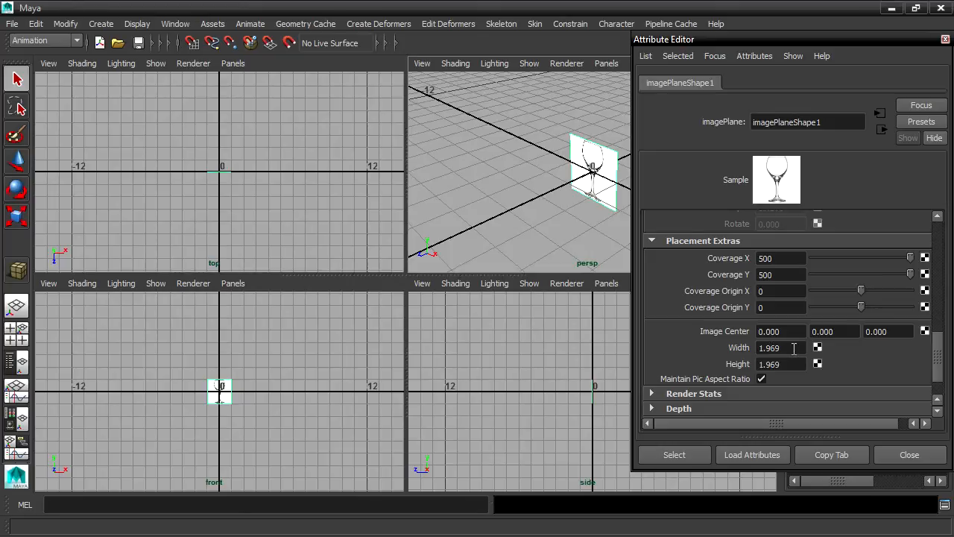
{"action": "left_click_drag", "start_coordinate": [794, 348], "coordinate": [722, 343]}
{"action": "type", "text": "8"}
{"action": "key", "text": "Return"}
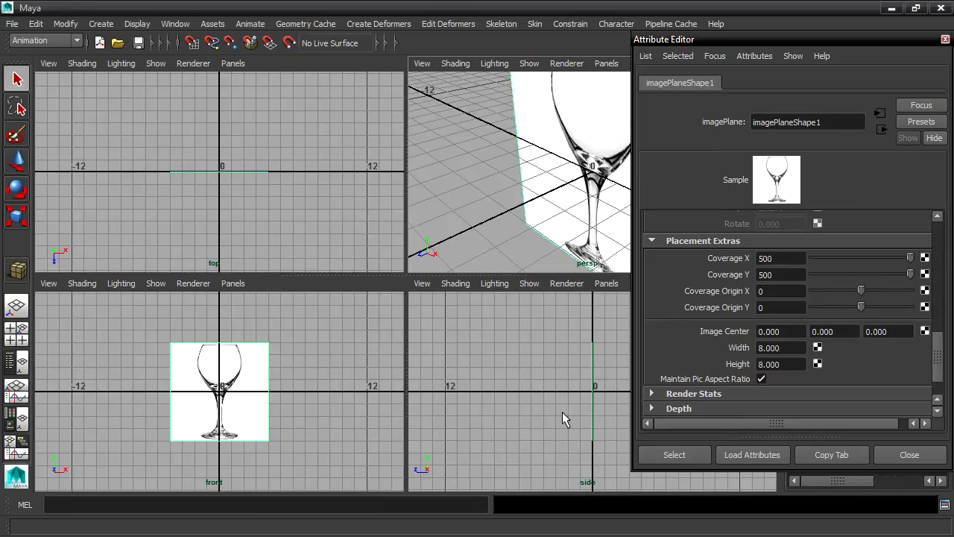
{"action": "left_click", "coordinate": [894, 452]}
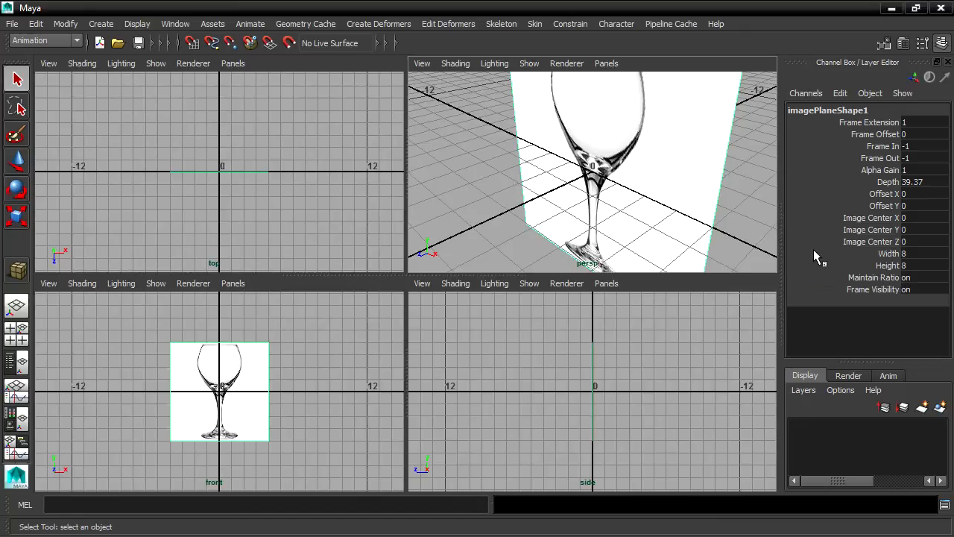
Raise the image plane by setting its Translate Y to 4 so the glass base sits on the grid
{"action": "left_click", "coordinate": [338, 317]}
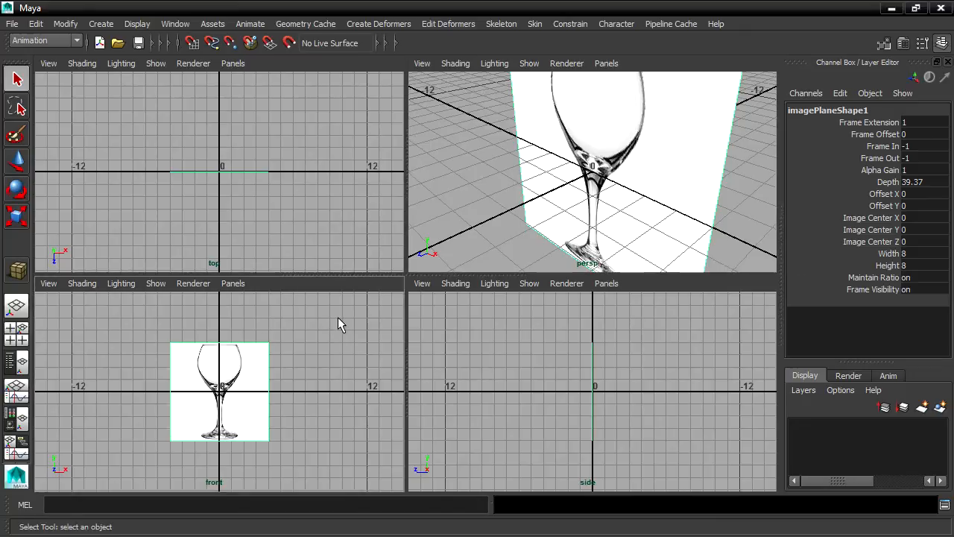
{"action": "left_click", "coordinate": [194, 397]}
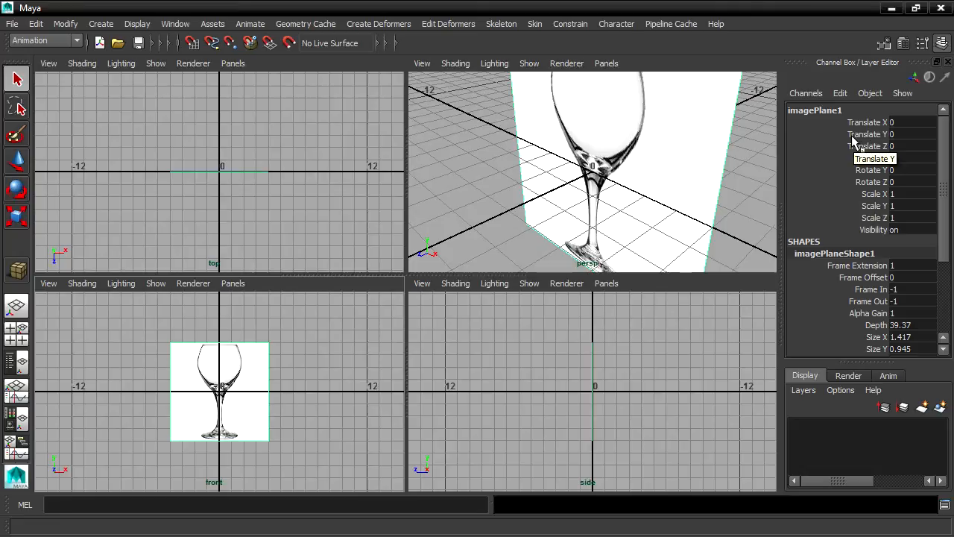
{"action": "left_click", "coordinate": [919, 134]}
{"action": "type", "text": "4"}
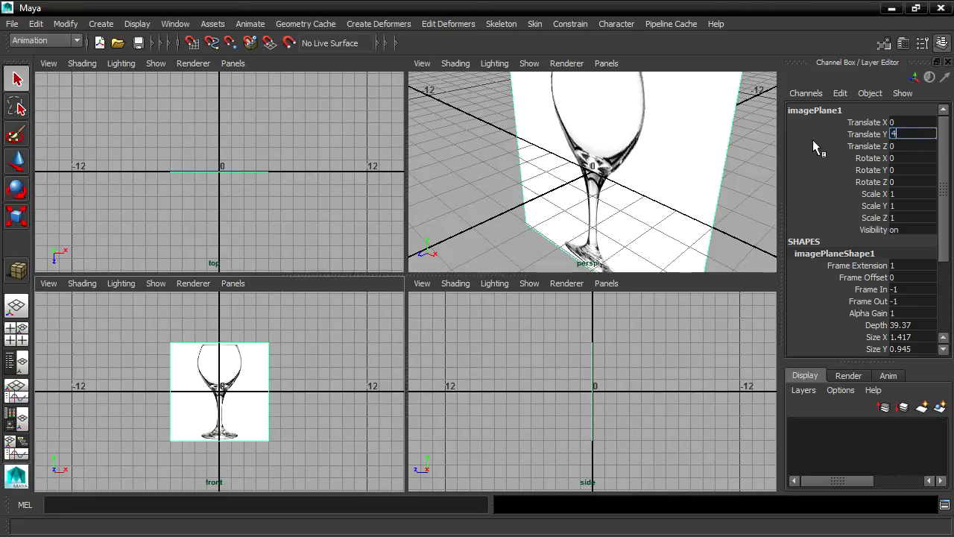
{"action": "key", "text": "Return"}
{"action": "middle_click_drag", "start_coordinate": [312, 366], "coordinate": [360, 367], "text": "alt"}
{"action": "right_click_drag", "start_coordinate": [318, 365], "coordinate": [445, 328], "text": "alt"}
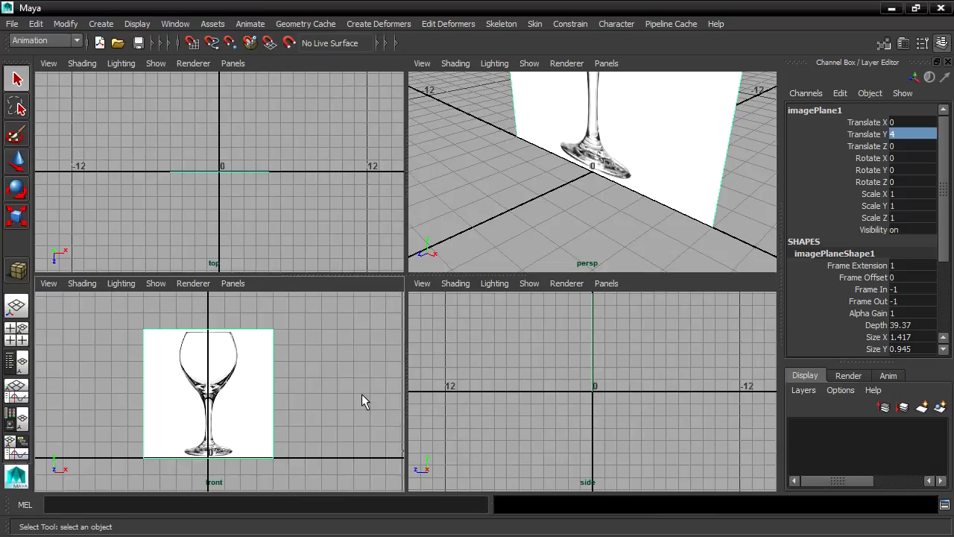
Move the image plane back behind the origin along Z and set its Translate Z to -12
{"action": "left_click", "coordinate": [667, 180]}
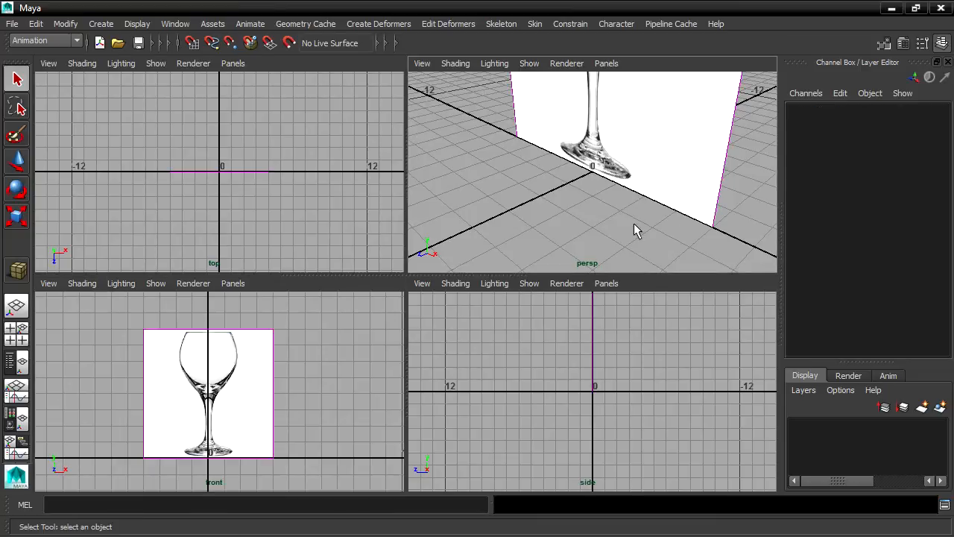
{"action": "scroll", "coordinate": [607, 232], "scroll_direction": "down", "scroll_amount": 7}
{"action": "middle_click_drag", "start_coordinate": [607, 233], "coordinate": [571, 241], "text": "alt"}
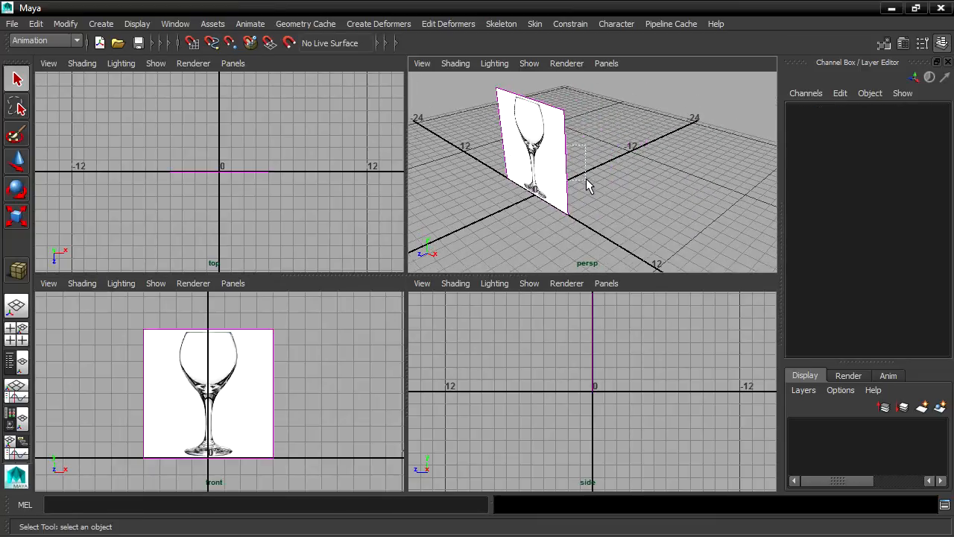
{"action": "left_click", "coordinate": [536, 164]}
{"action": "left_click", "coordinate": [15, 160]}
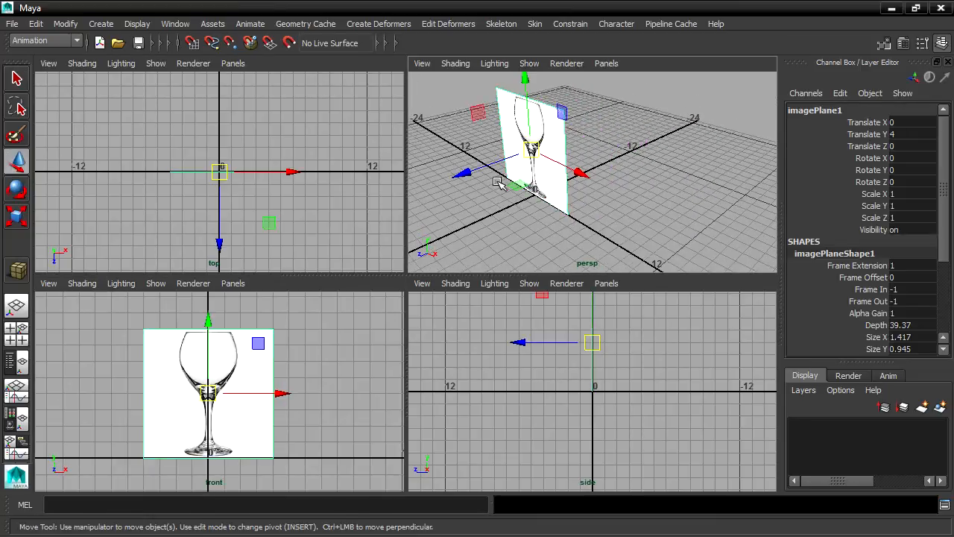
{"action": "left_click_drag", "start_coordinate": [456, 172], "coordinate": [606, 153]}
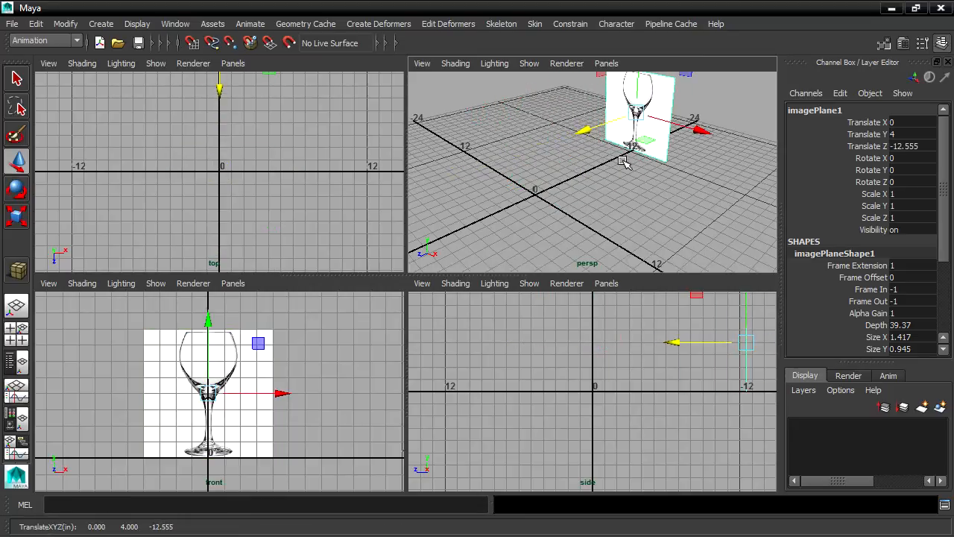
{"action": "double_click", "coordinate": [924, 146]}
{"action": "type", "text": "-12"}
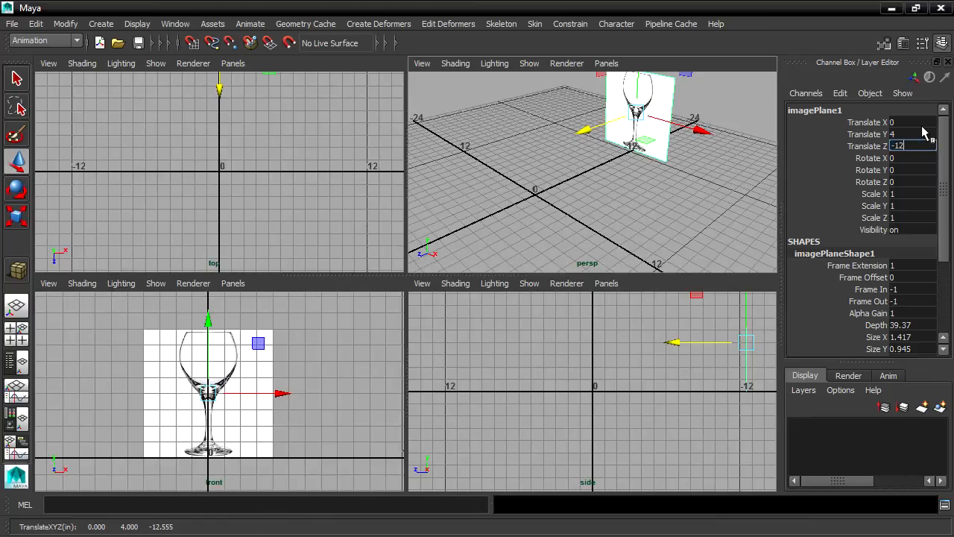
{"action": "key", "text": "Return"}
Try sliding the image plane further back along Z, and restore its Translate Z to -12
{"action": "left_click_drag", "start_coordinate": [546, 196], "coordinate": [612, 196], "text": "alt"}
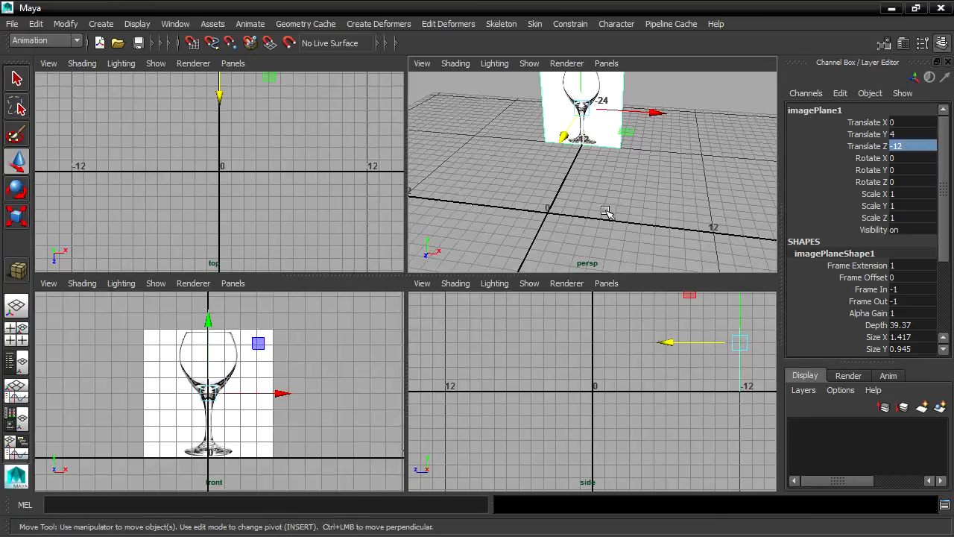
{"action": "left_click_drag", "start_coordinate": [613, 263], "coordinate": [619, 216], "text": "alt"}
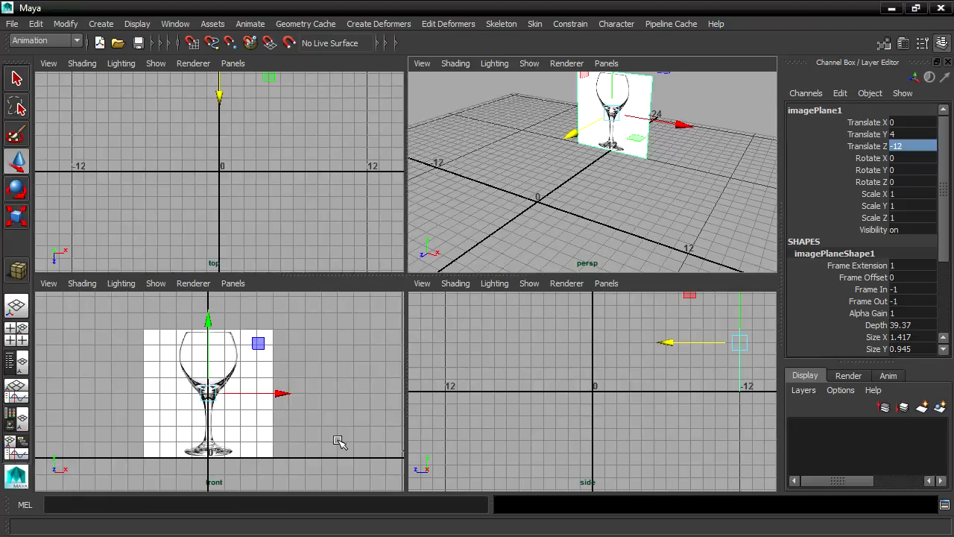
{"action": "left_click_drag", "start_coordinate": [571, 198], "coordinate": [605, 146], "text": "alt"}
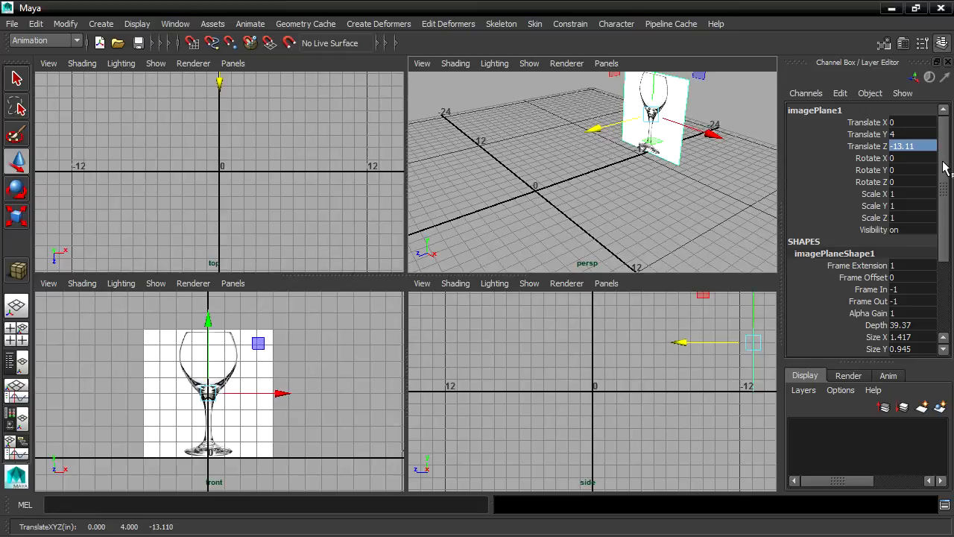
{"action": "type", "text": "-12"}
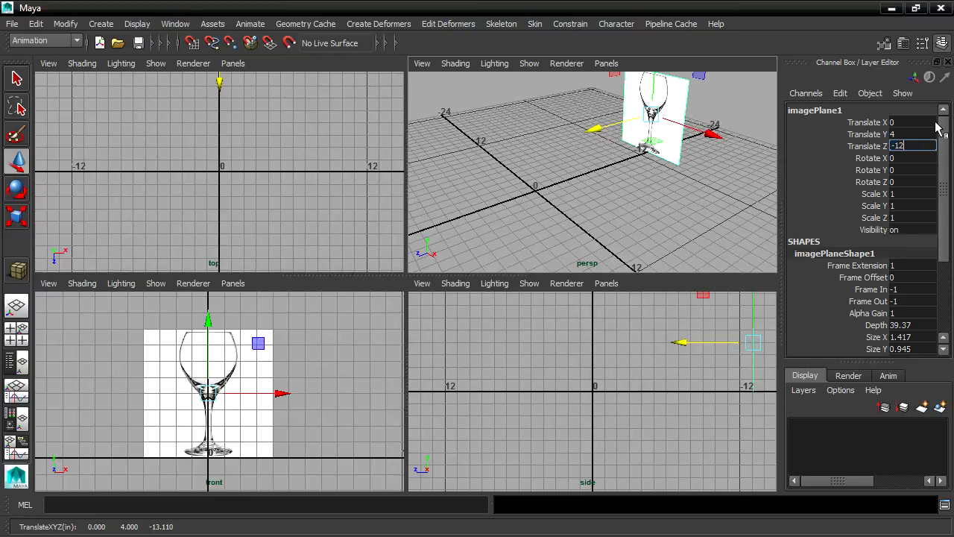
{"action": "key", "text": "Return"}
{"action": "mouse_move", "coordinate": [657, 207]}
{"action": "left_mouse_down", "text": "alt"}
{"action": "mouse_move", "coordinate": [710, 206]}
{"action": "mouse_move", "coordinate": [634, 230]}
{"action": "mouse_move", "coordinate": [658, 226]}
{"action": "left_mouse_up", "text": "alt"}
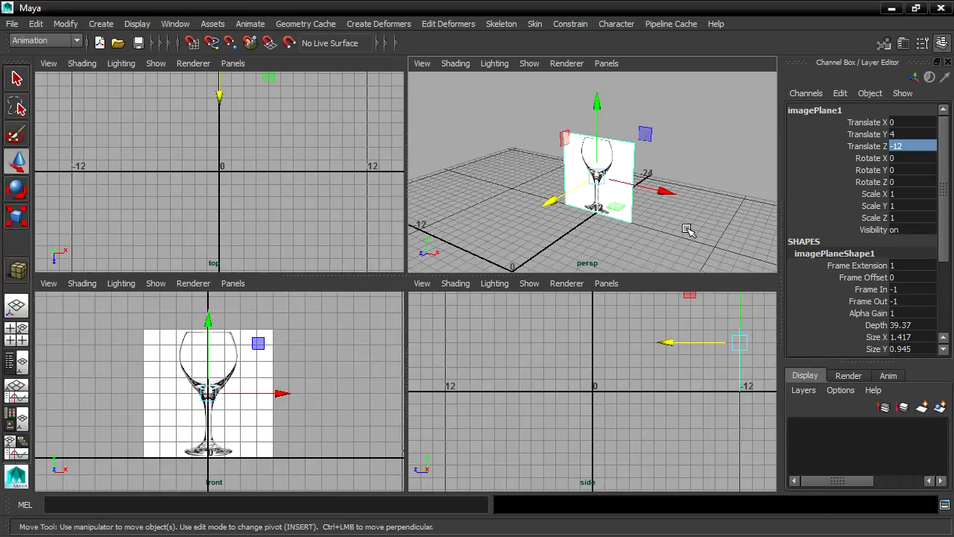
Try the Color Gain and Color Offset of imagePlaneShape1 in the Attribute Editor, and set its Alpha Gain to 0.5
{"action": "key", "text": "ctrl+a"}
{"action": "left_click_drag", "start_coordinate": [939, 360], "coordinate": [939, 250]}
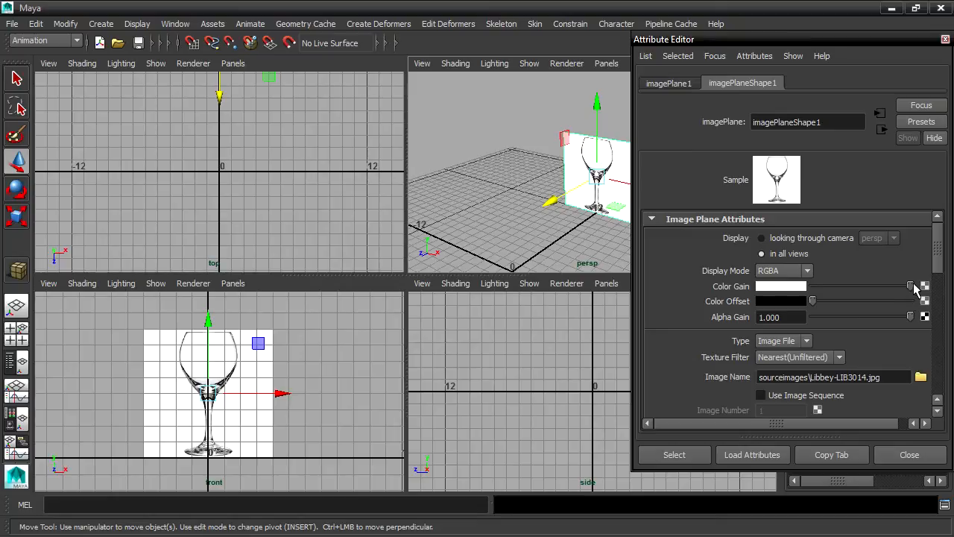
{"action": "mouse_move", "coordinate": [910, 286]}
{"action": "left_mouse_down"}
{"action": "mouse_move", "coordinate": [846, 288]}
{"action": "mouse_move", "coordinate": [920, 284]}
{"action": "left_mouse_up"}
{"action": "left_click_drag", "start_coordinate": [815, 302], "coordinate": [773, 301]}
{"action": "left_click_drag", "start_coordinate": [912, 319], "coordinate": [862, 317]}
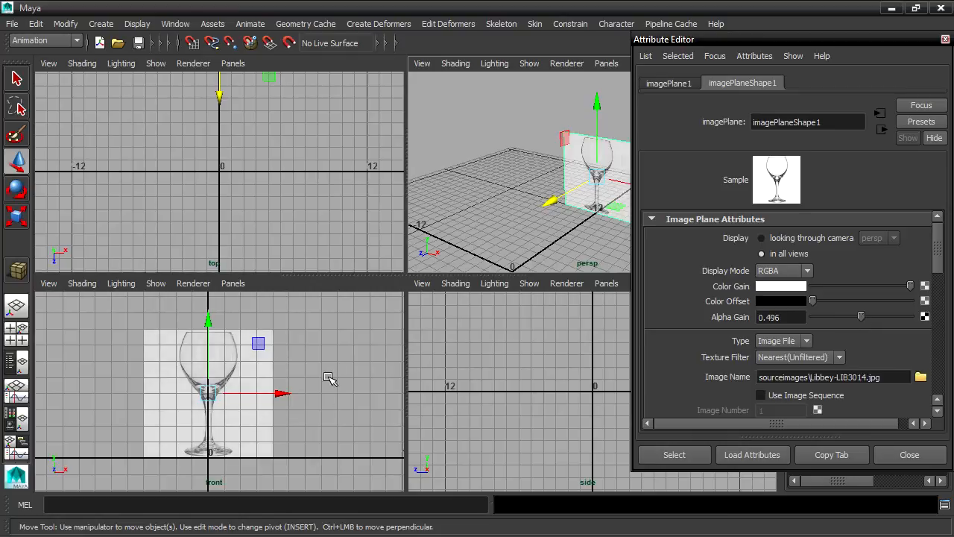
{"action": "double_click", "coordinate": [770, 317]}
{"action": "type", "text": ".5"}
{"action": "key", "text": "Return"}
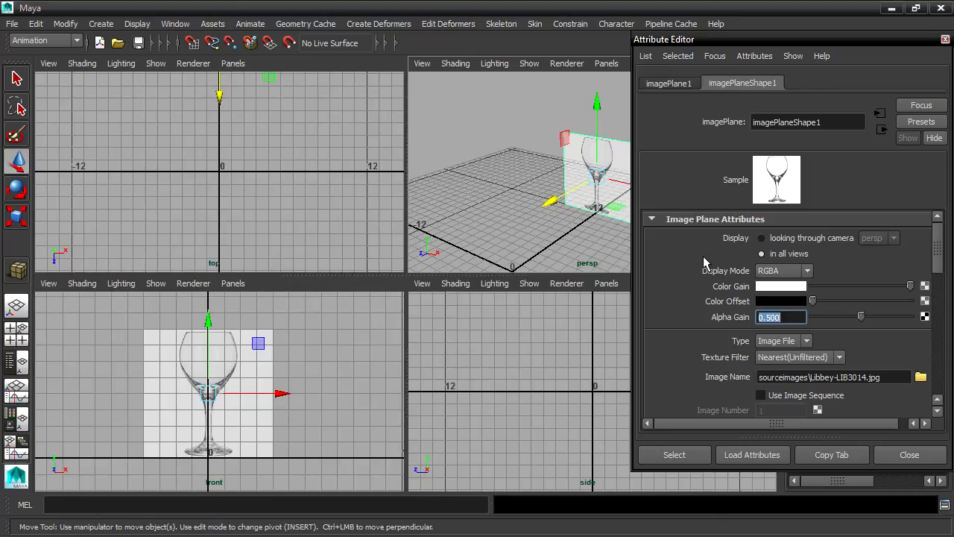
Start saving the scene in the project's scenes folder, entering the name revolve.0001 and choosing Maya Binary as the file type
{"action": "left_click", "coordinate": [11, 24]}
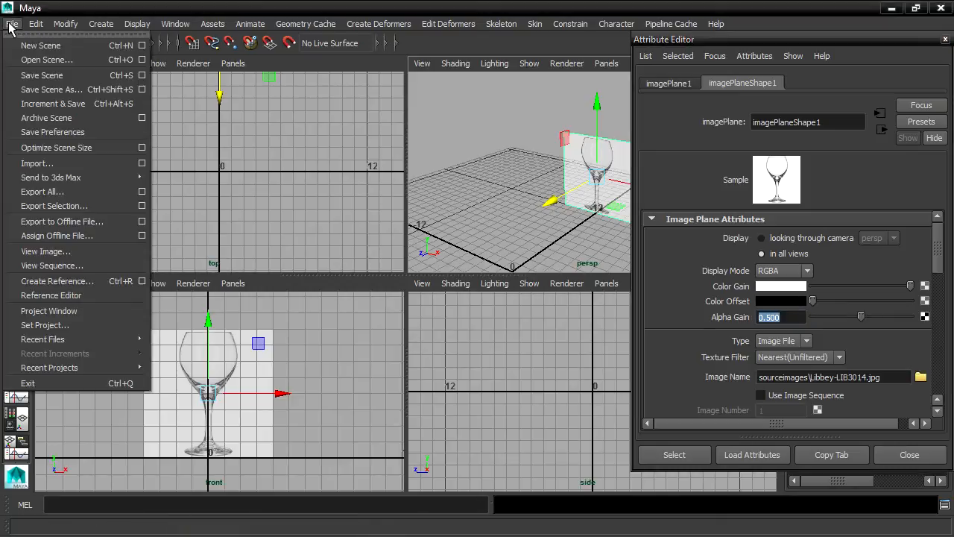
{"action": "left_click", "coordinate": [79, 75]}
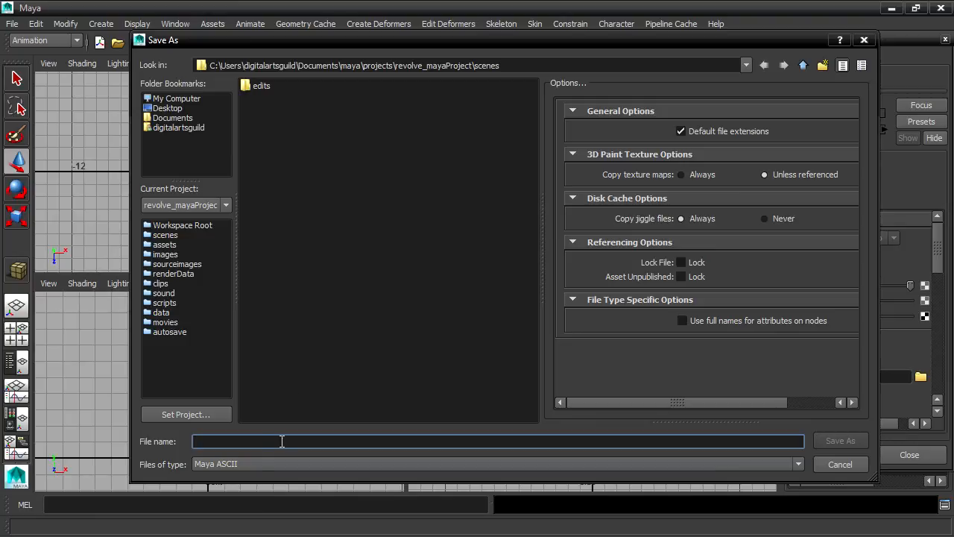
{"action": "type", "text": "revolve"}
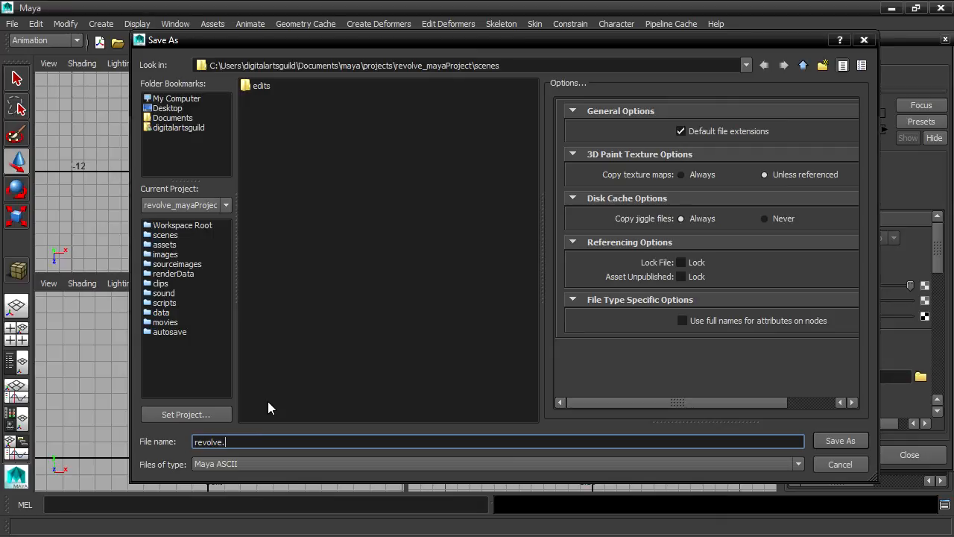
{"action": "type", "text": ".0001"}
{"action": "left_click", "coordinate": [276, 464]}
{"action": "left_click", "coordinate": [261, 486]}
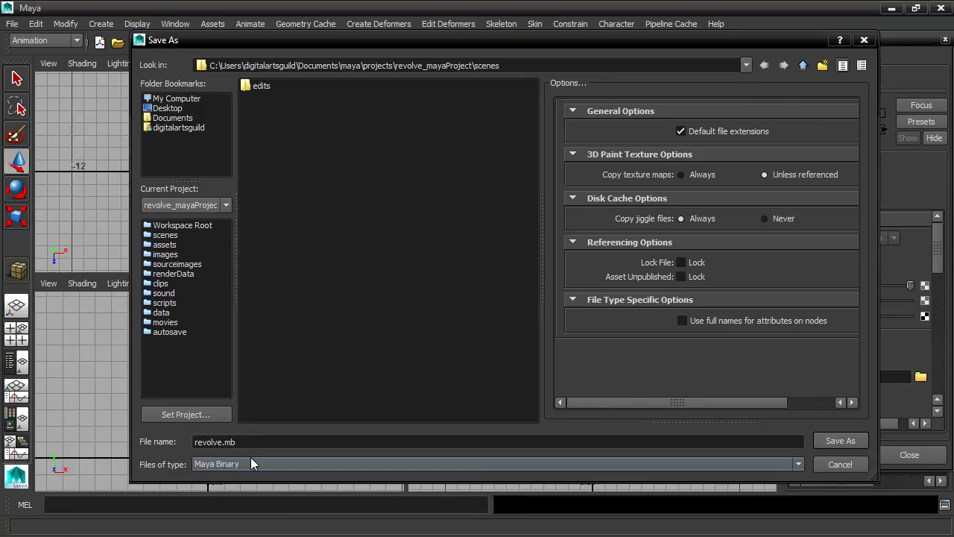
Switch the file type to Maya ASCII, complete the file name as revolve.0001.ma, and save the scene
{"action": "left_click", "coordinate": [250, 463]}
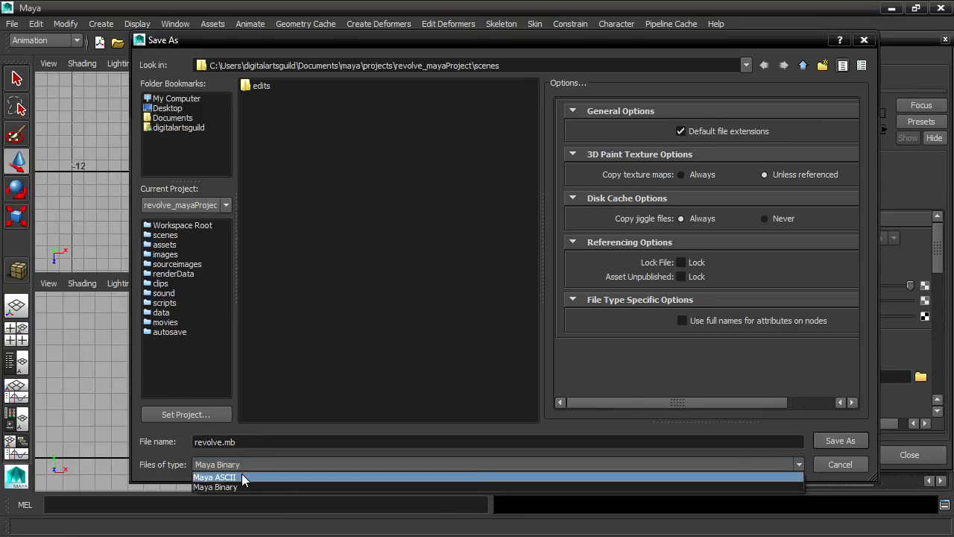
{"action": "left_click", "coordinate": [243, 476]}
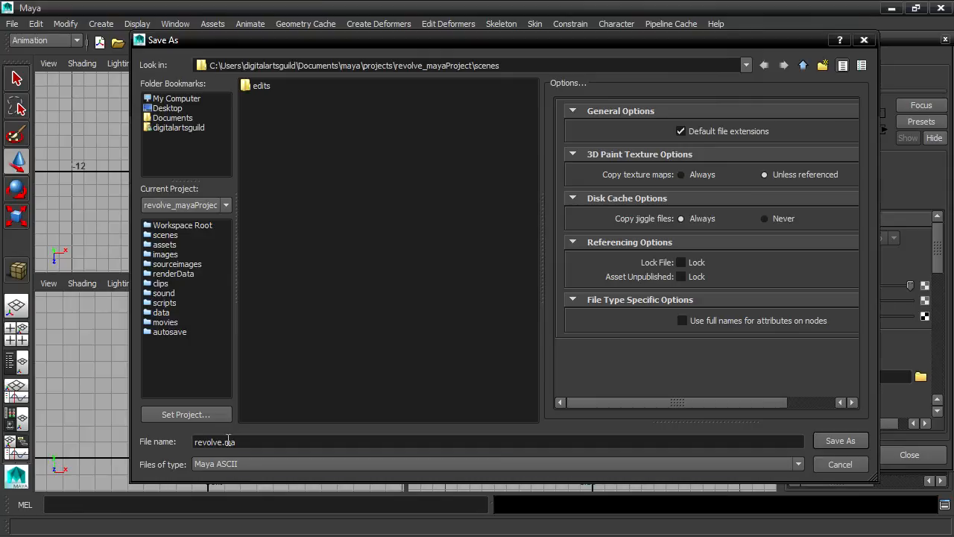
{"action": "left_click", "coordinate": [227, 441]}
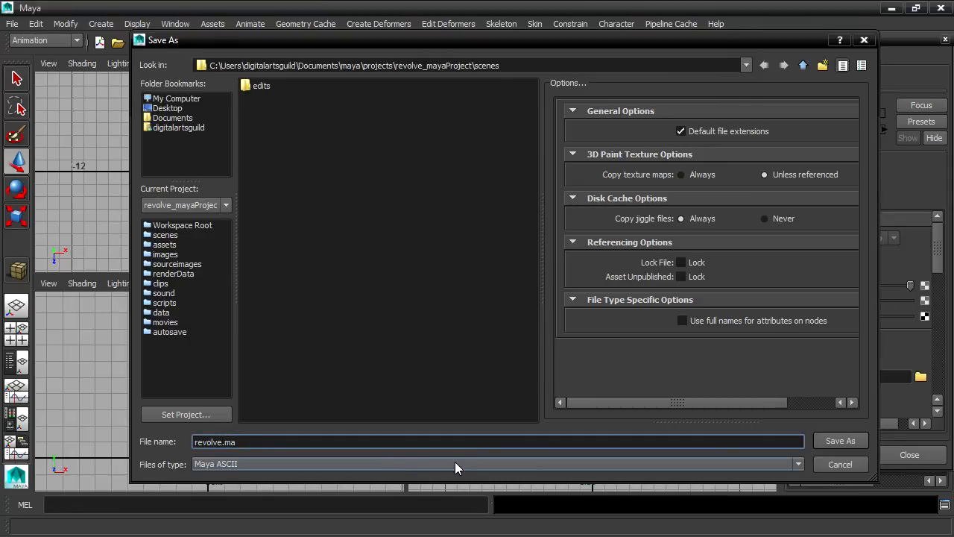
{"action": "type", "text": "0001."}
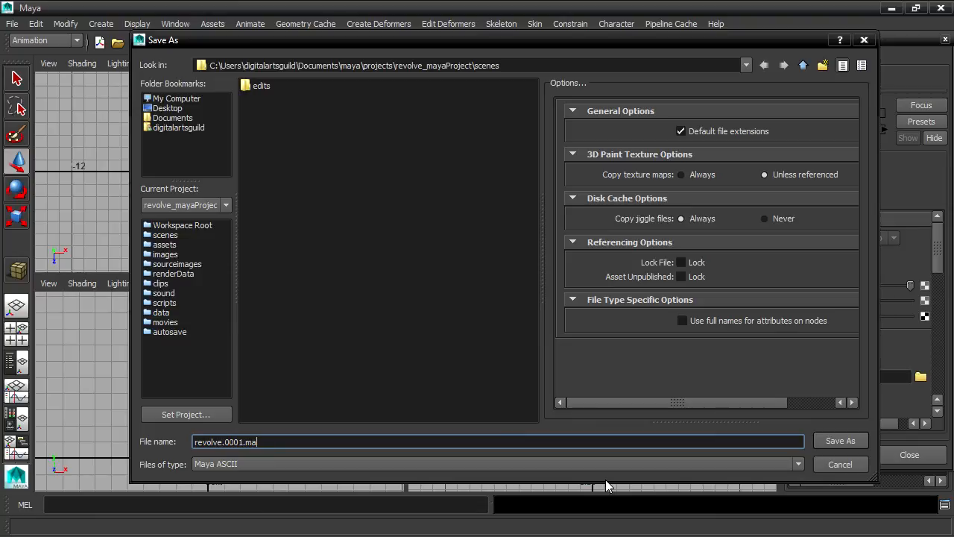
{"action": "left_click", "coordinate": [852, 439]}
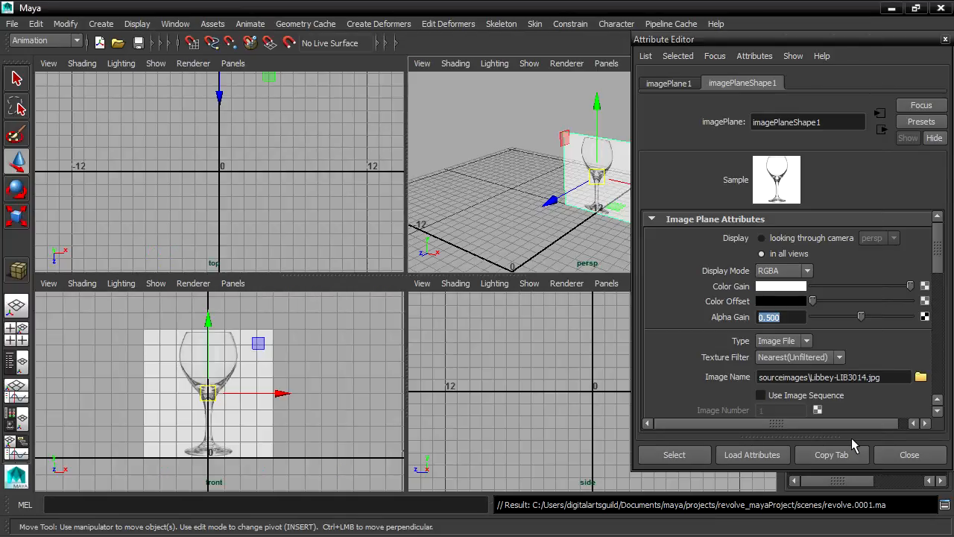